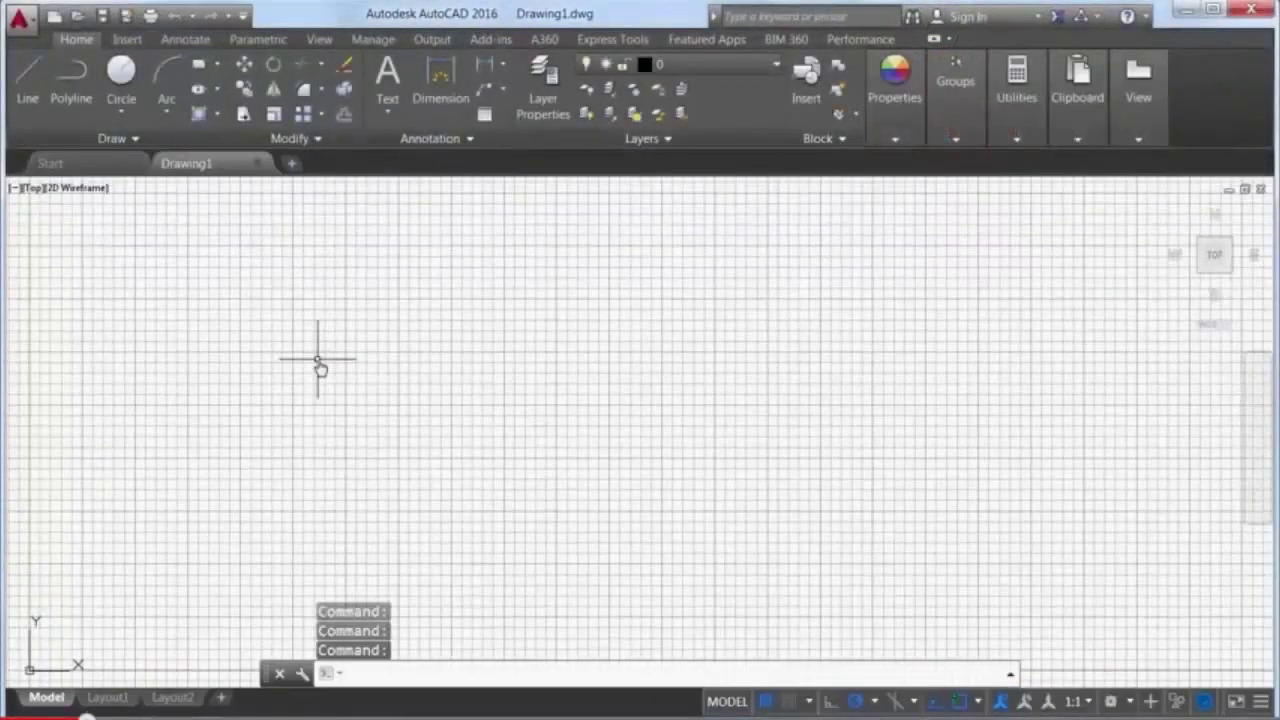
- Open the AutoCAD 2016 Launch Demo.dst sheet set via SSM and add new blank drawings through Drawing5
text(SSM)
key(Return)
click(97, 198)
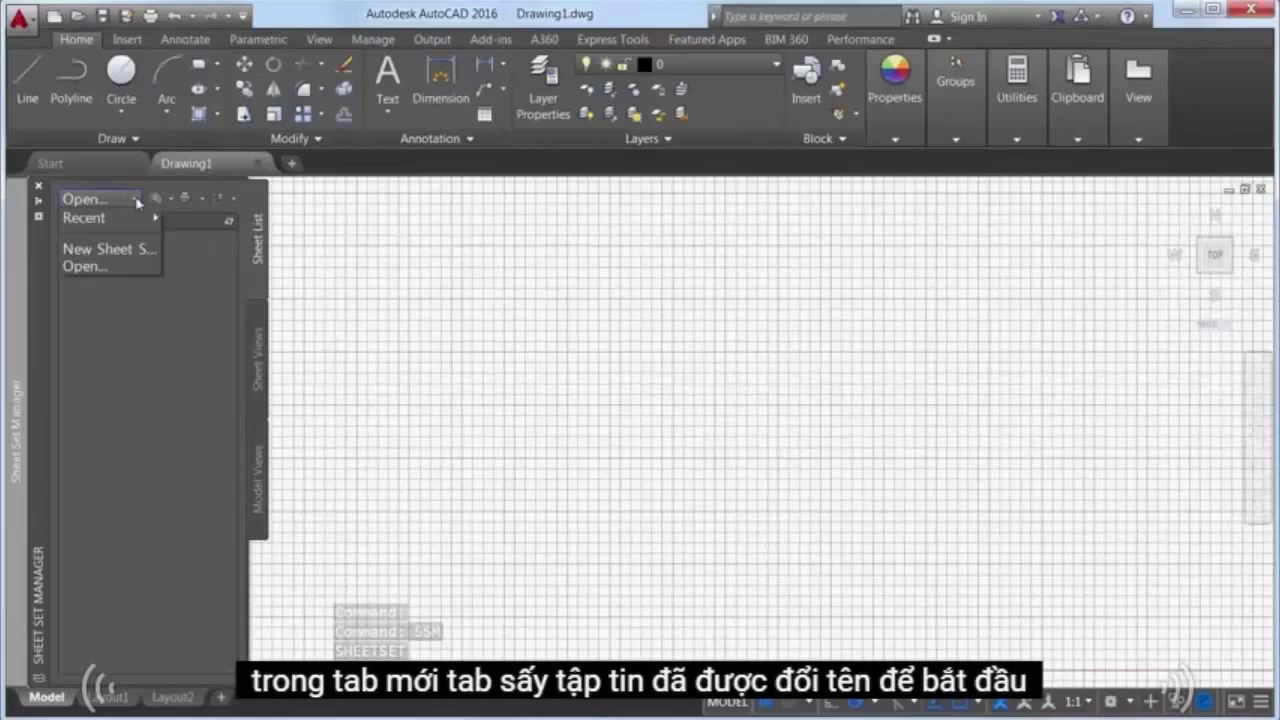
click(125, 267)
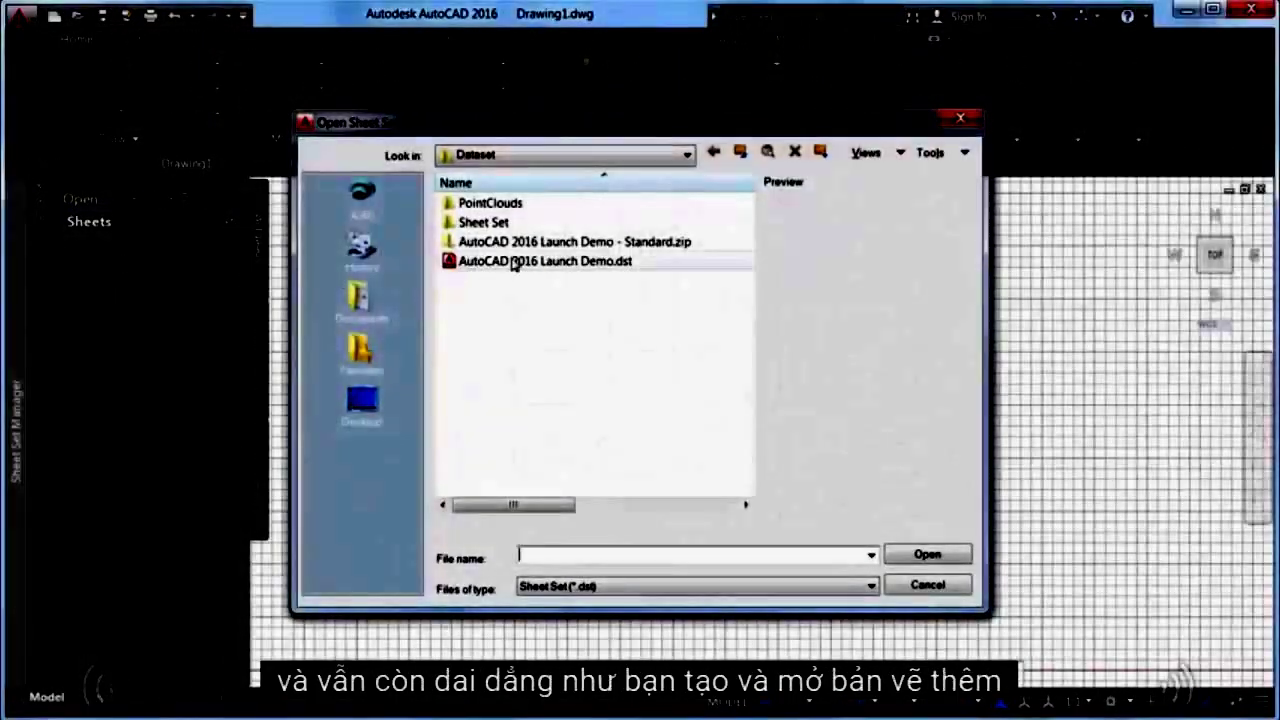
click(517, 251)
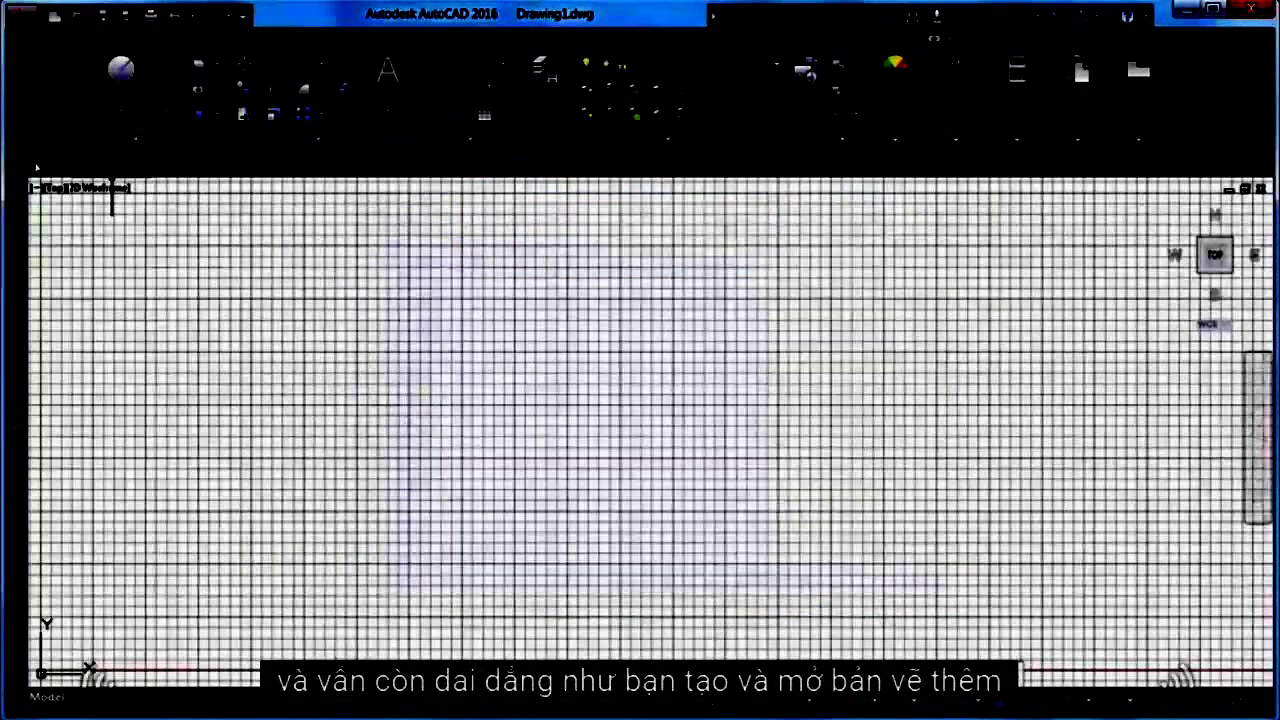
click(290, 167)
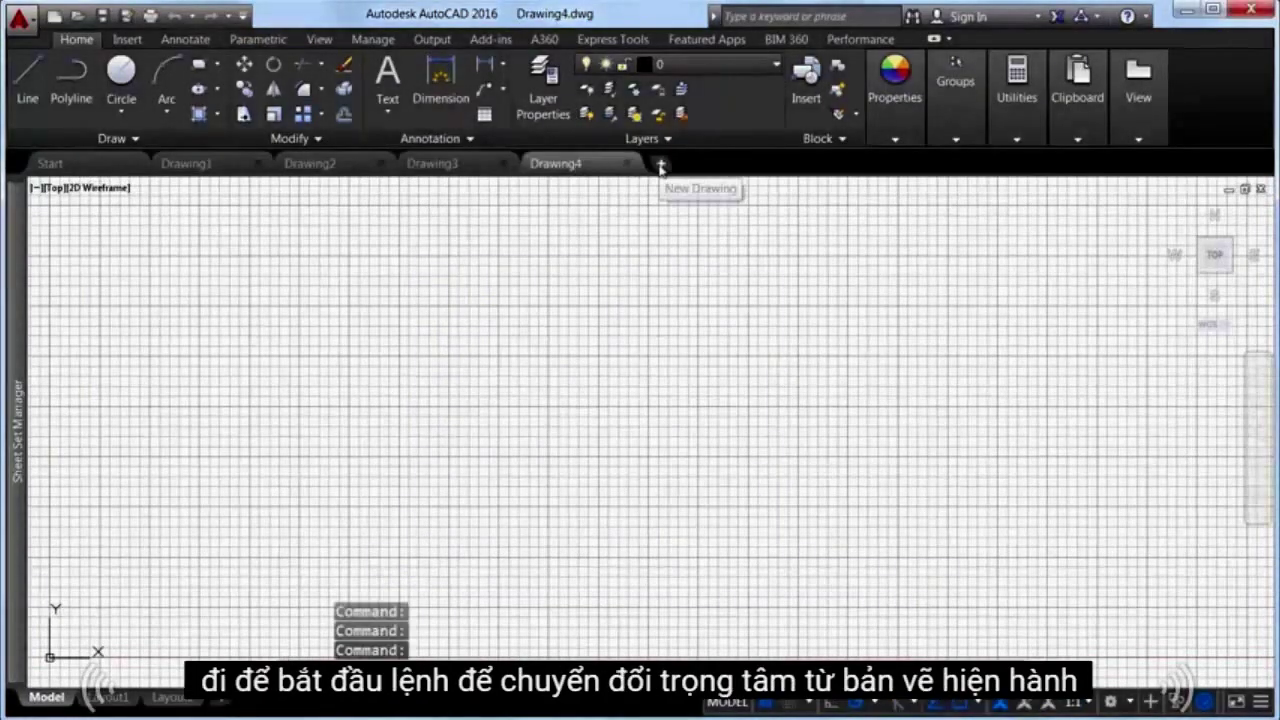
click(660, 163)
text(GOTOSTART)
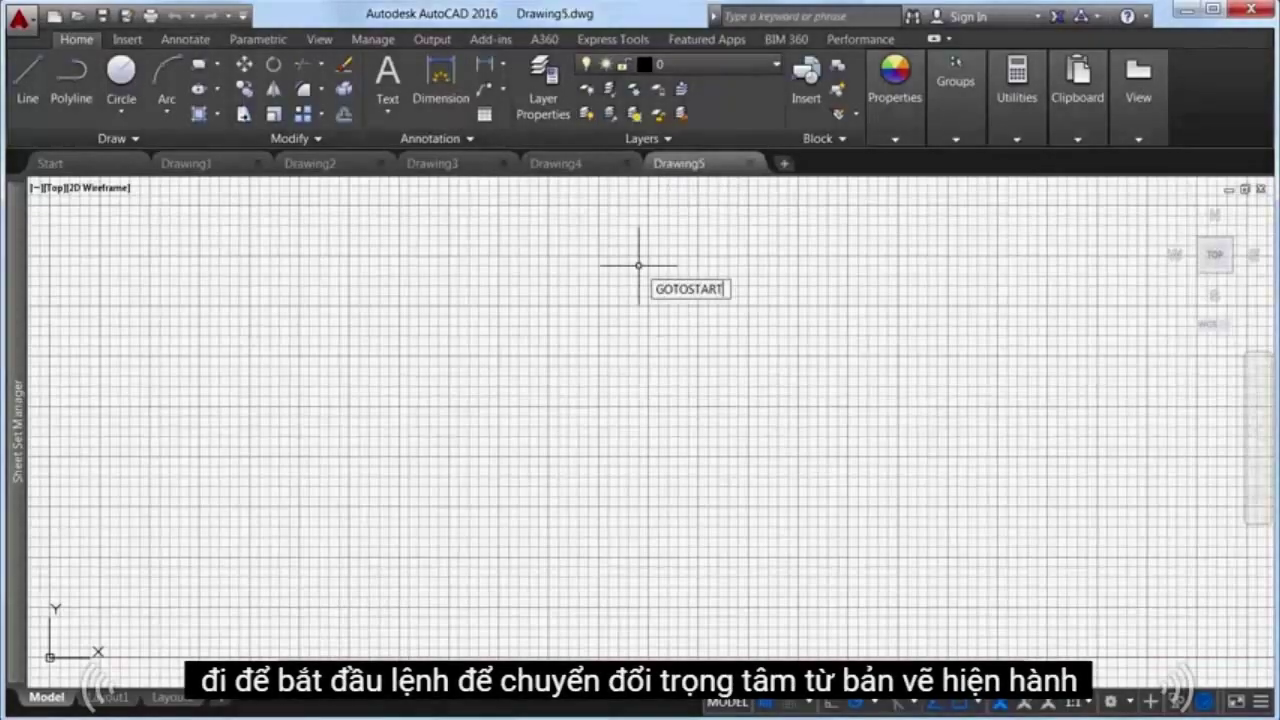
- From the Start page, switch to Drawing3 and run CLOSEALLOTHER to close the remaining drawings
key(Return)
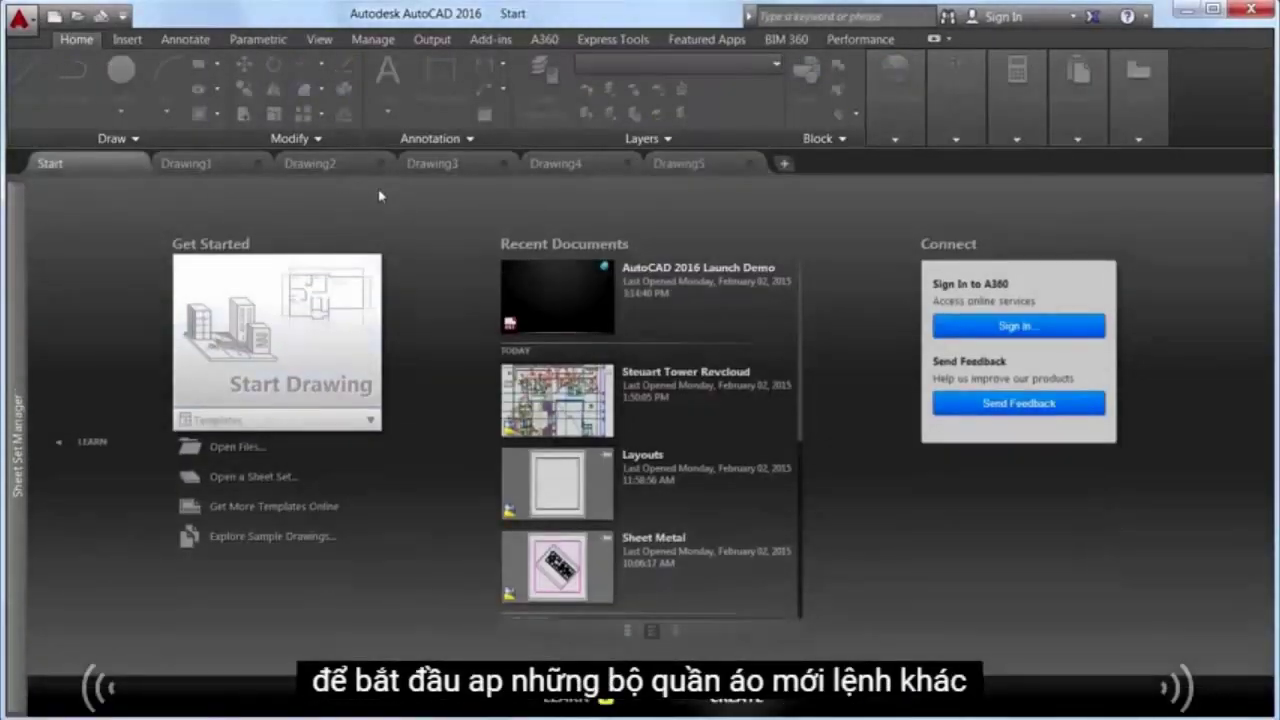
click(431, 164)
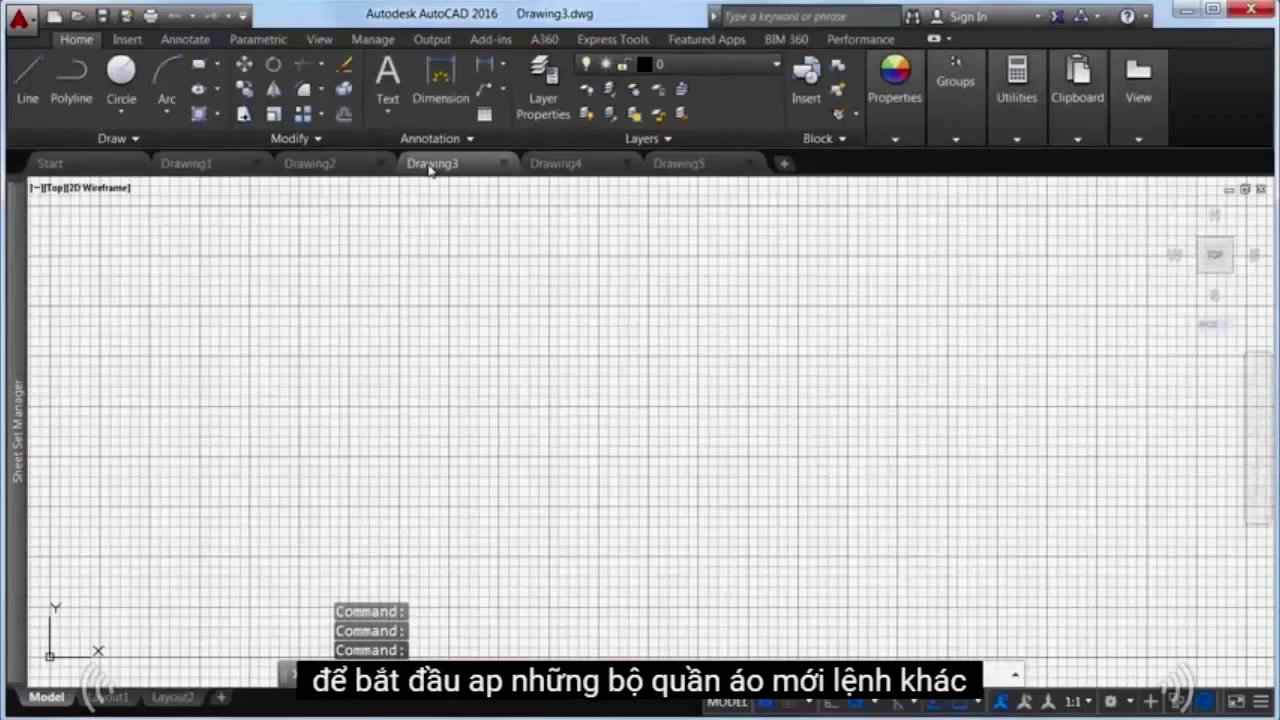
text(CLOSEALLOTH)
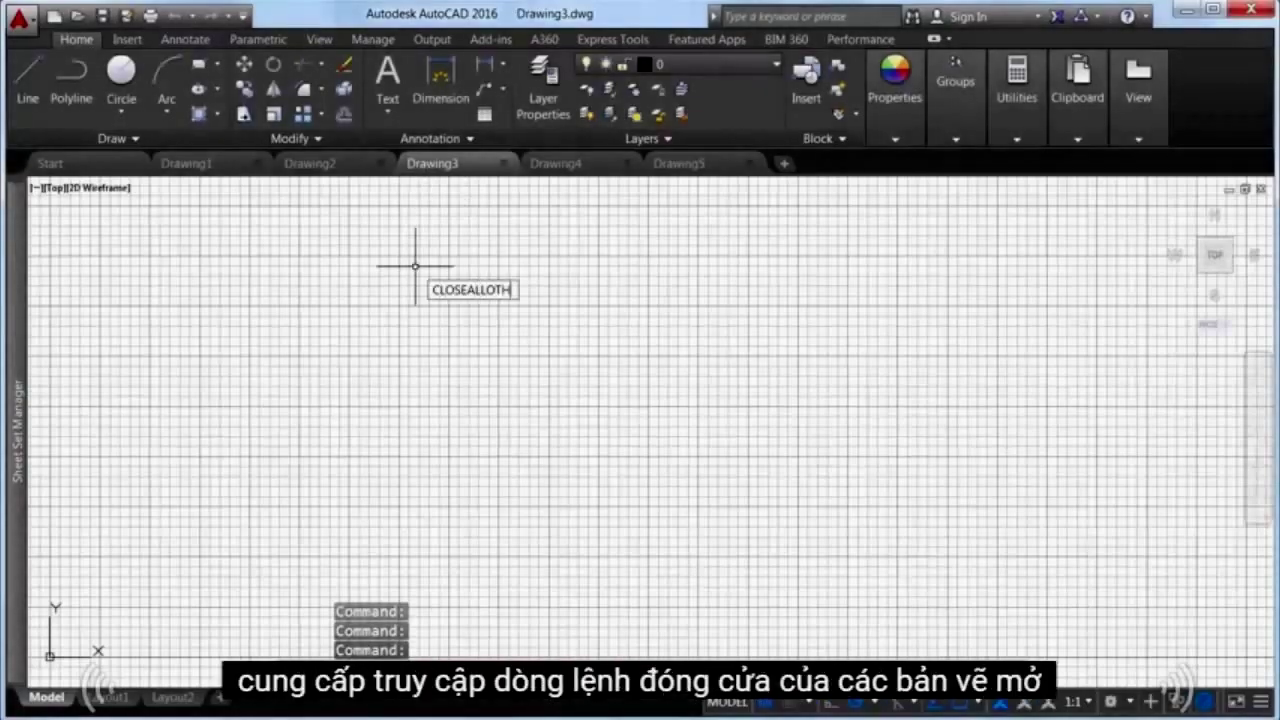
text(ER)
key(Return)
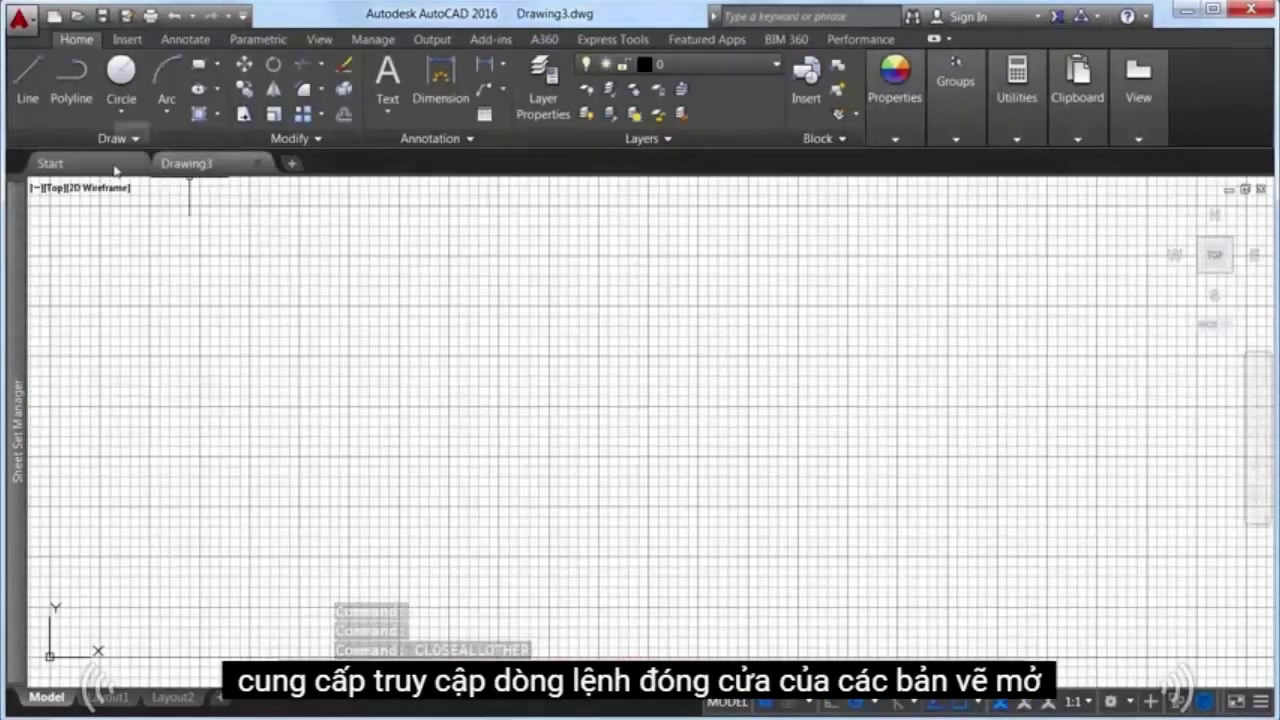
- Show the Start tab's Learn page and page the Tip of the Day to the MATCHPROP tip
click(114, 168)
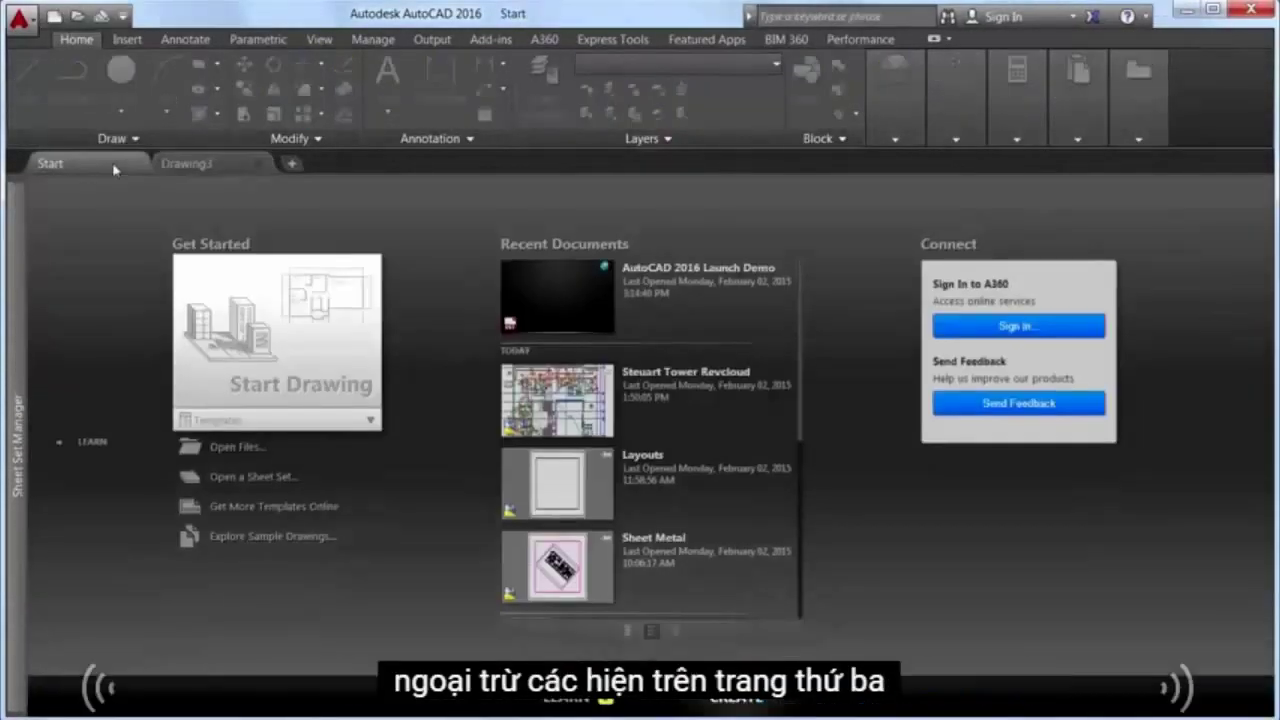
click(93, 445)
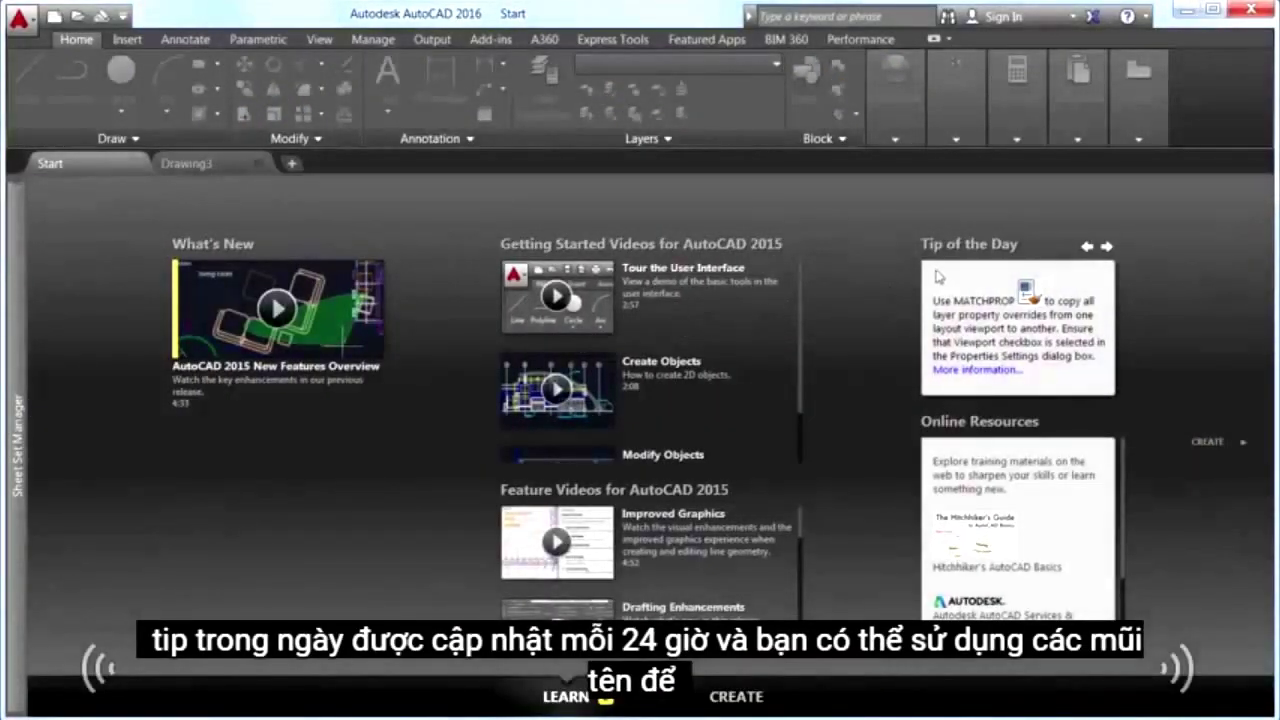
click(1107, 247)
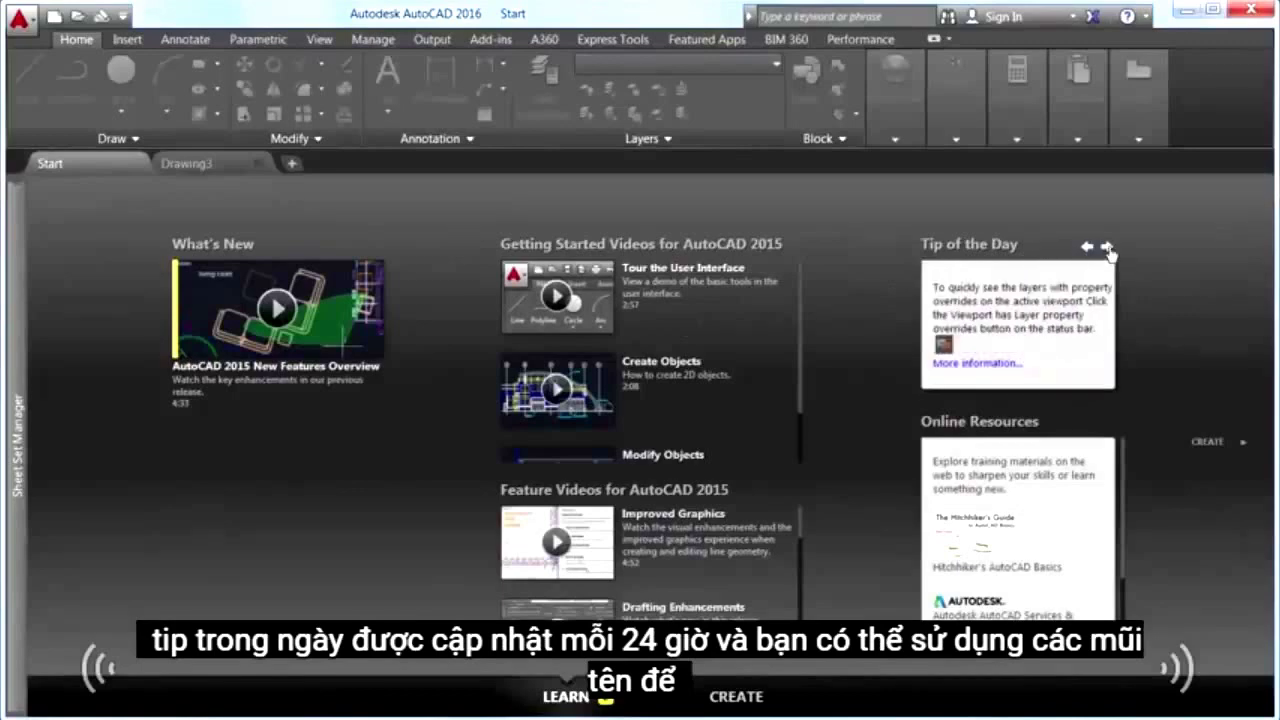
click(1107, 247)
click(1107, 247)
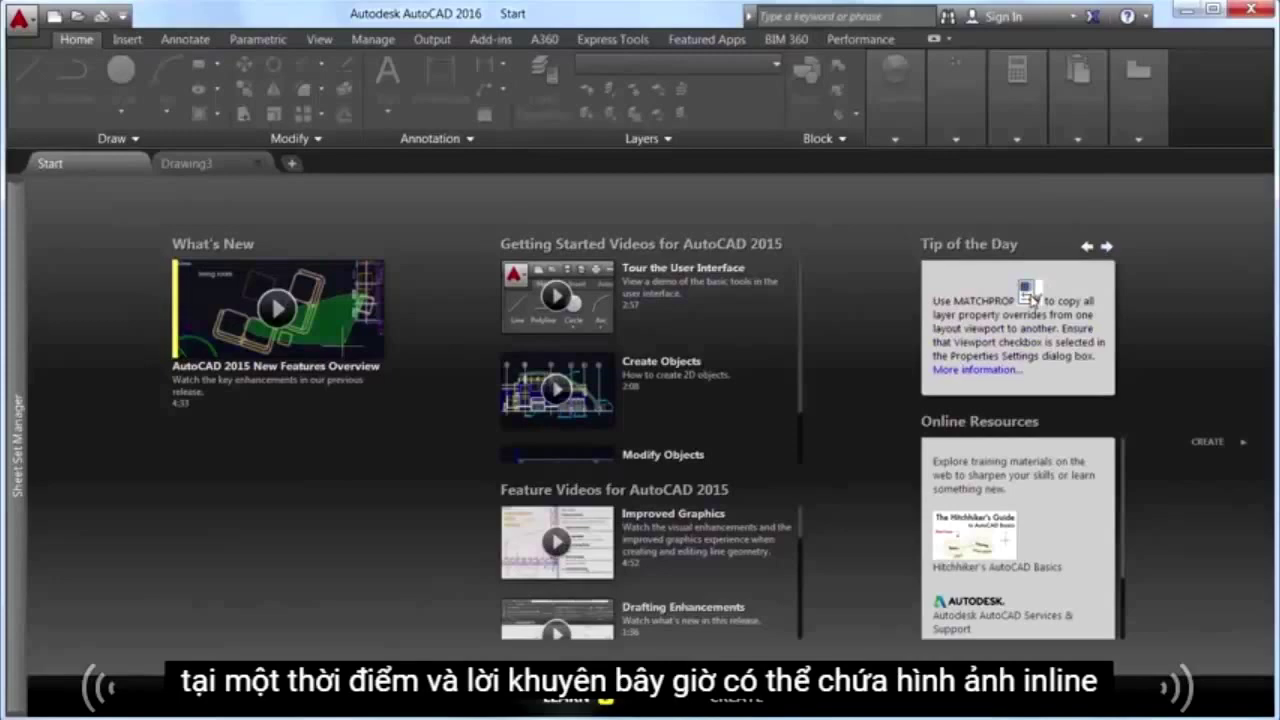
- In Drawing3, set STARTMODE to 0 to hide the Start tab
click(200, 166)
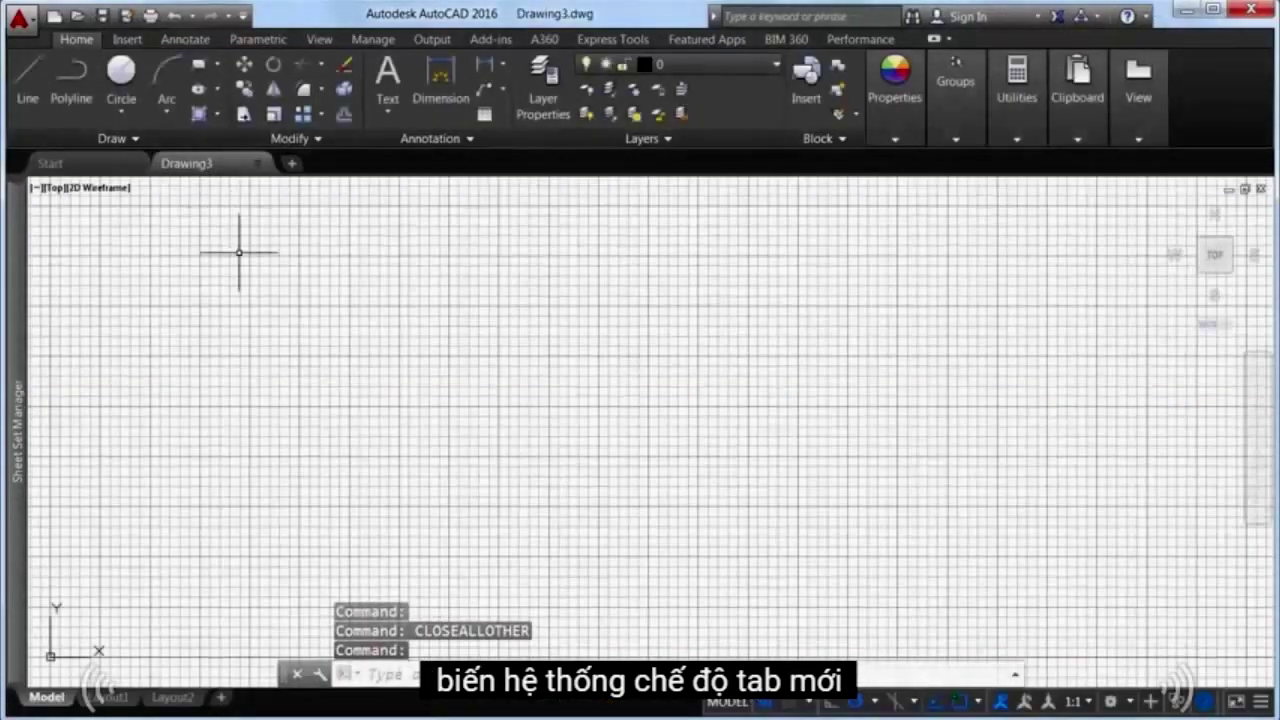
text(s)
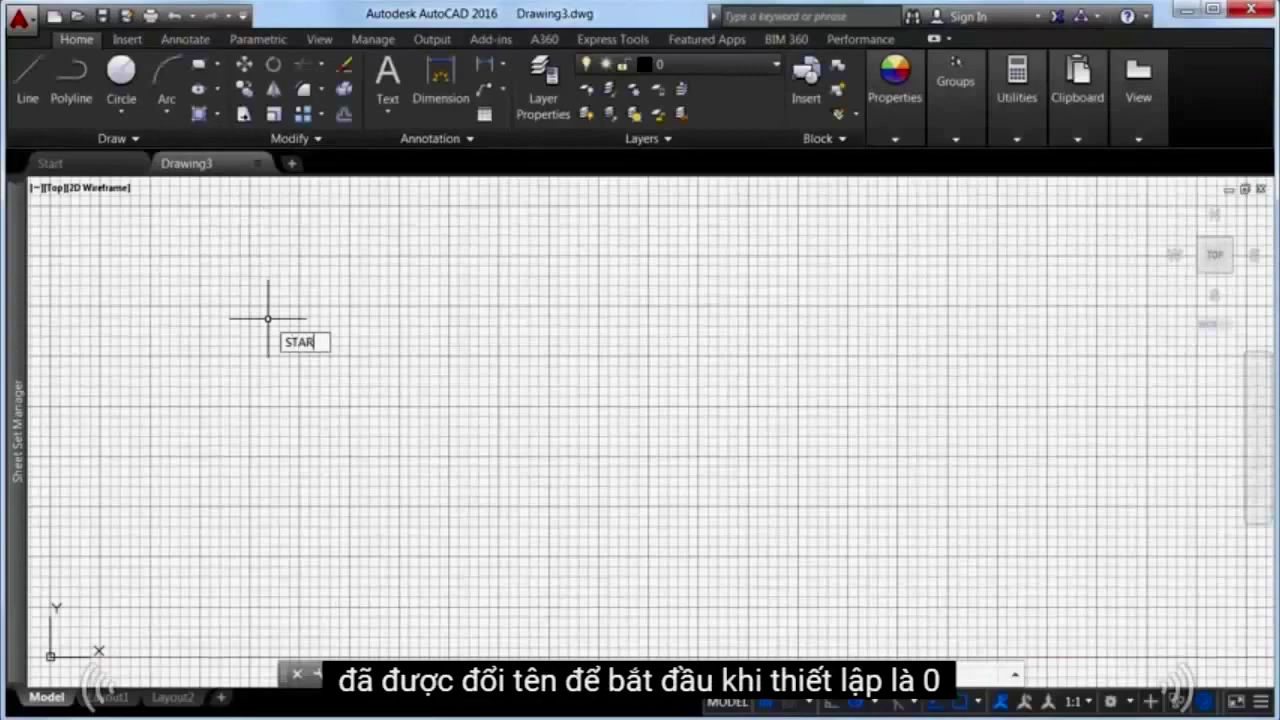
text(tmode)
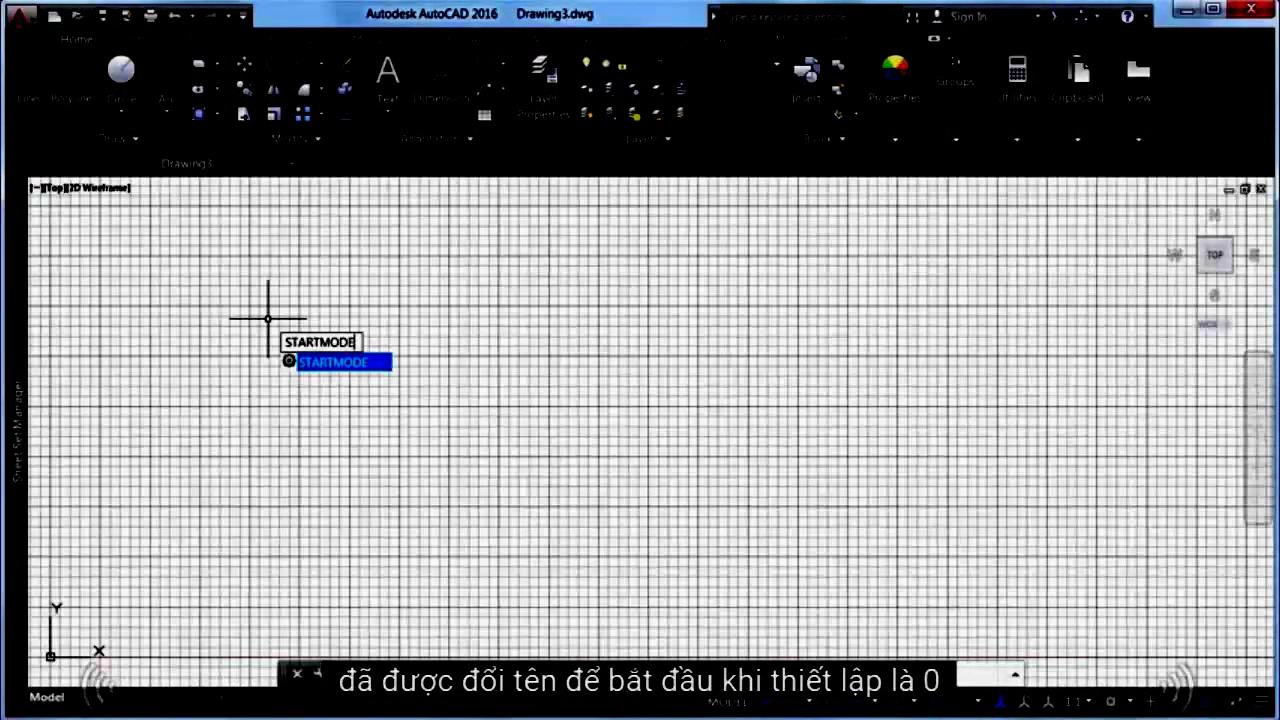
key(Return)
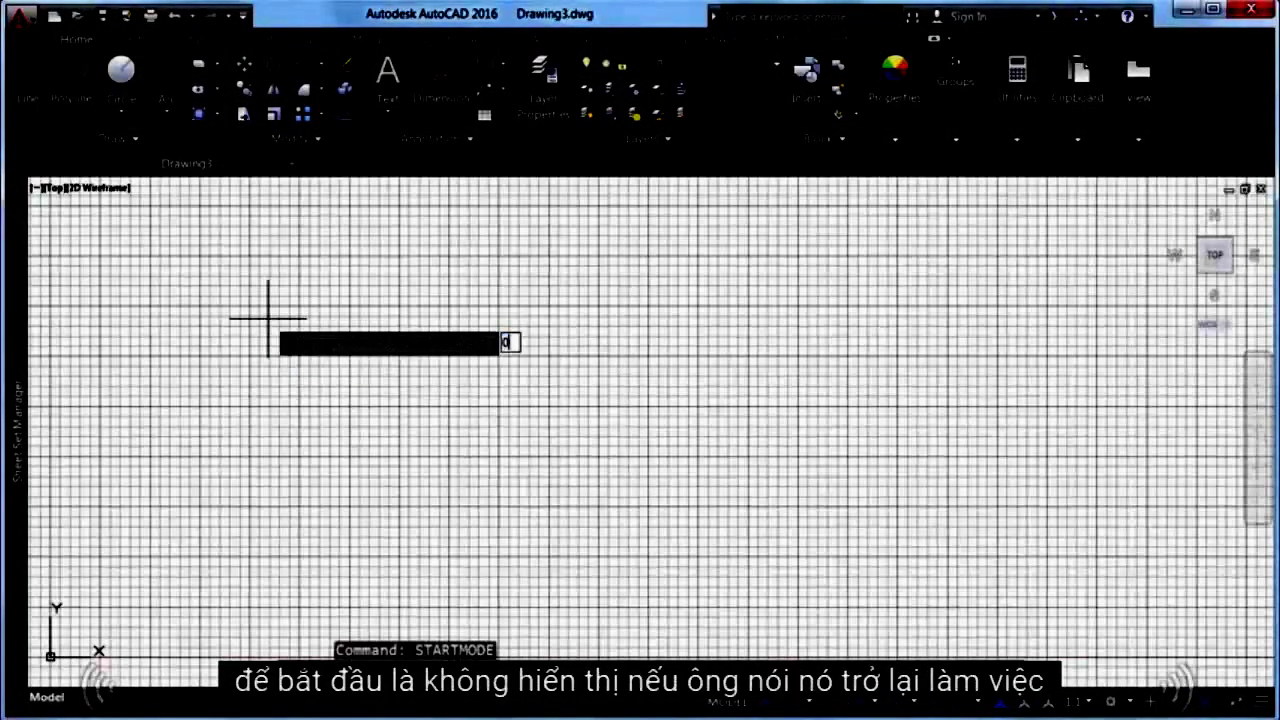
key(Return)
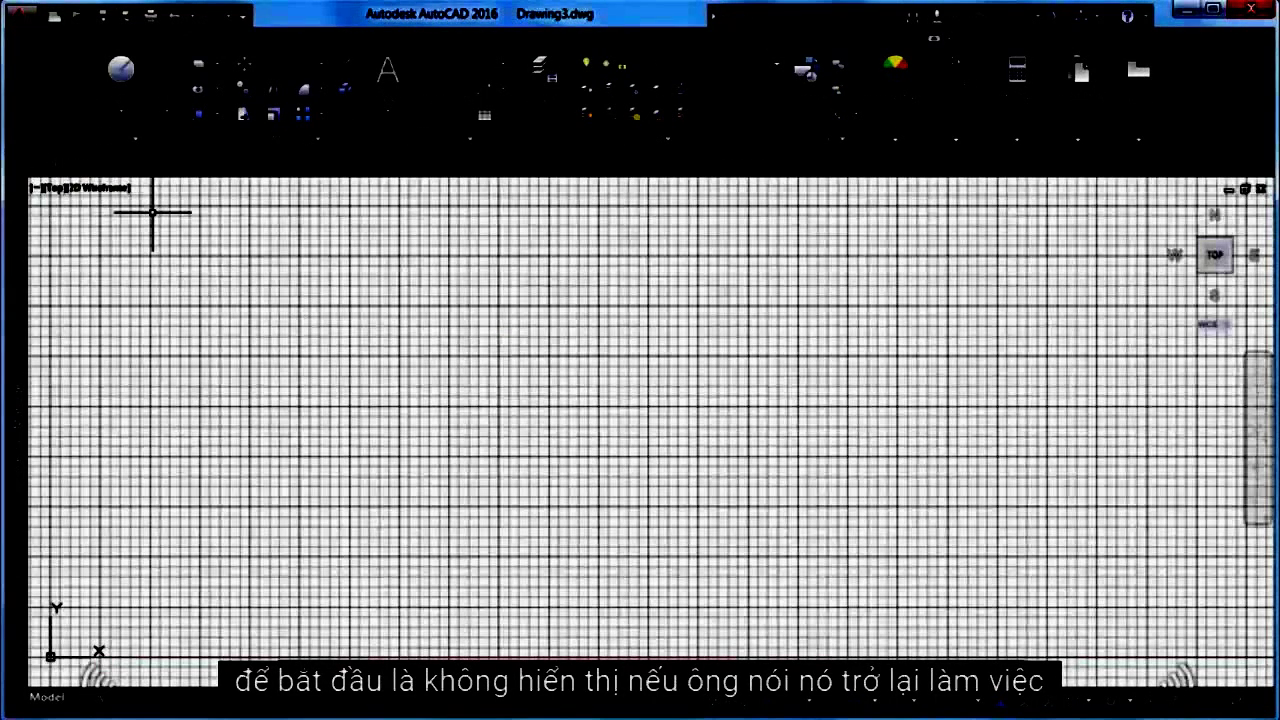
- Set STARTMODE back to 1 to restore the Start tab
text(st)
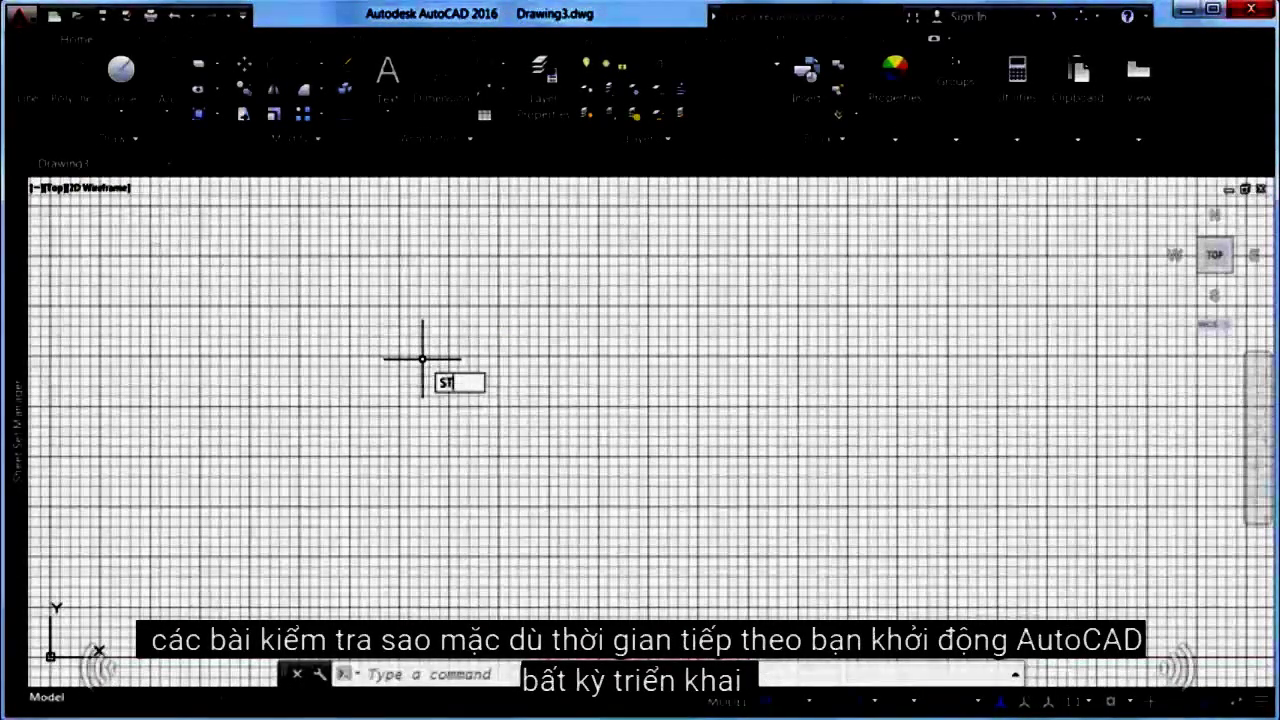
text(artmode)
key(Return)
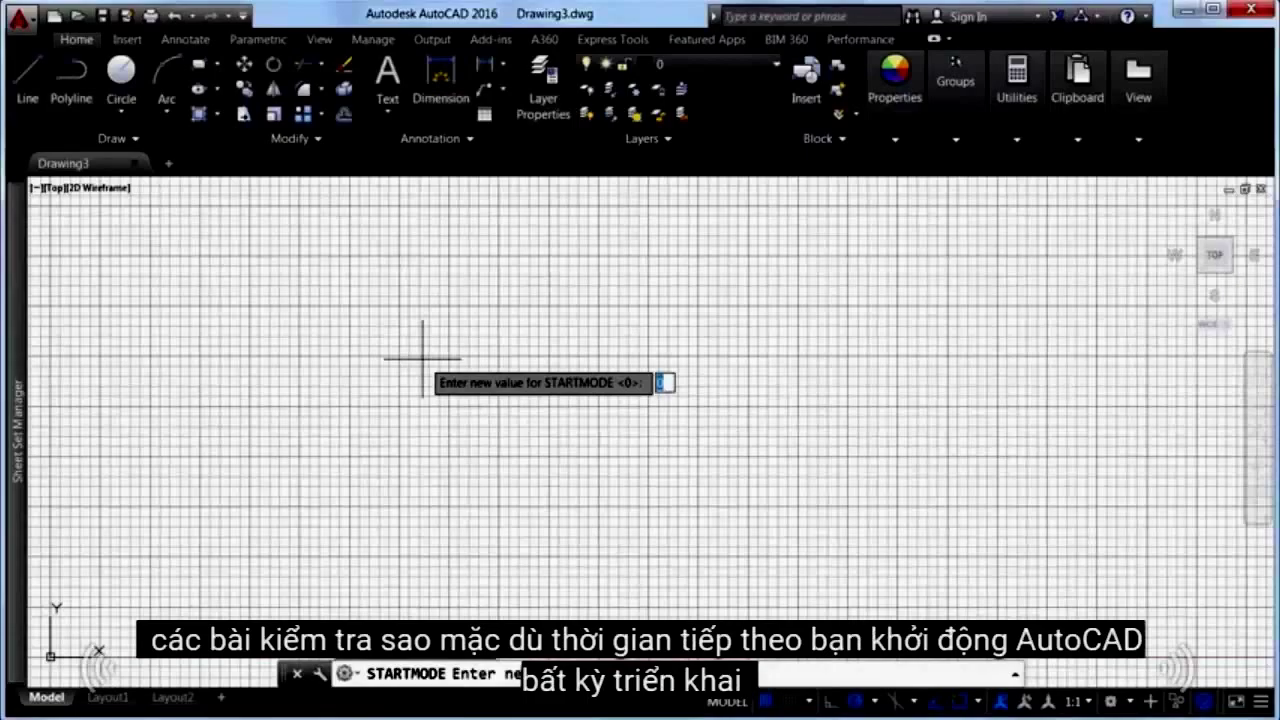
text(1)
key(Return)
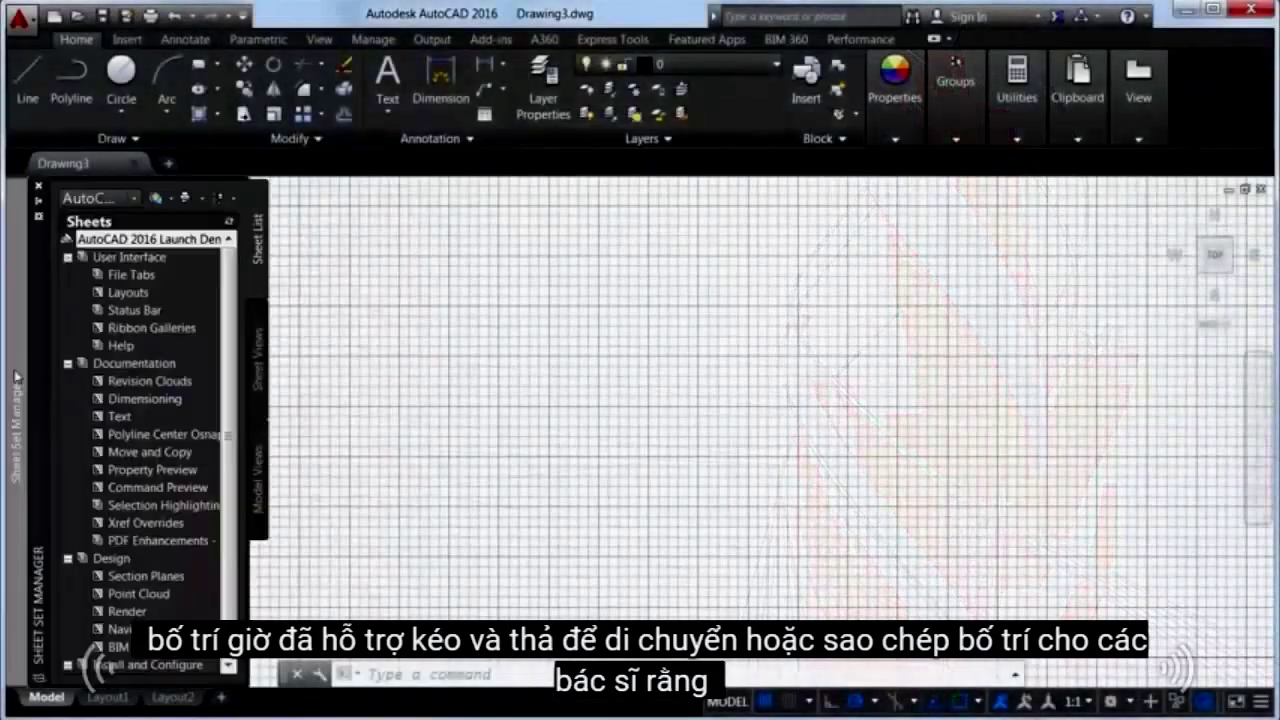
- Open Layouts.dwg from the Layouts sheet and drag two layout tabs to new positions
double_click(128, 292)
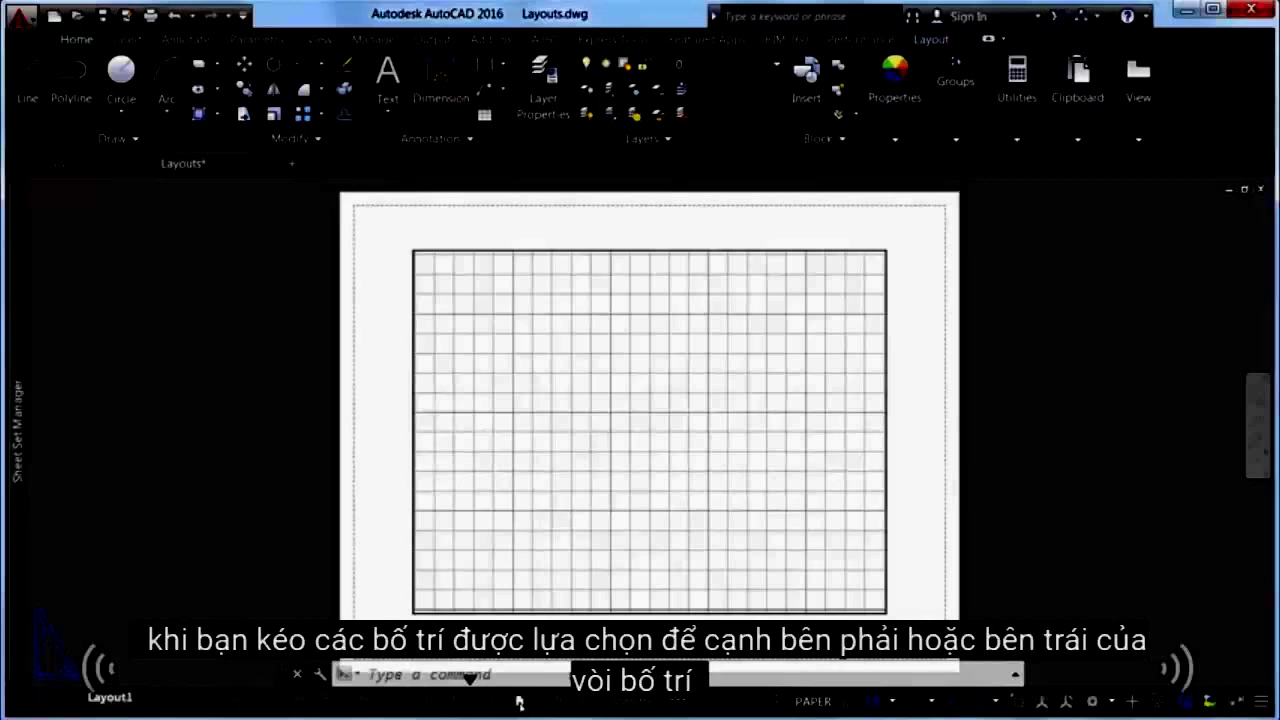
drag(519, 703, 637, 706)
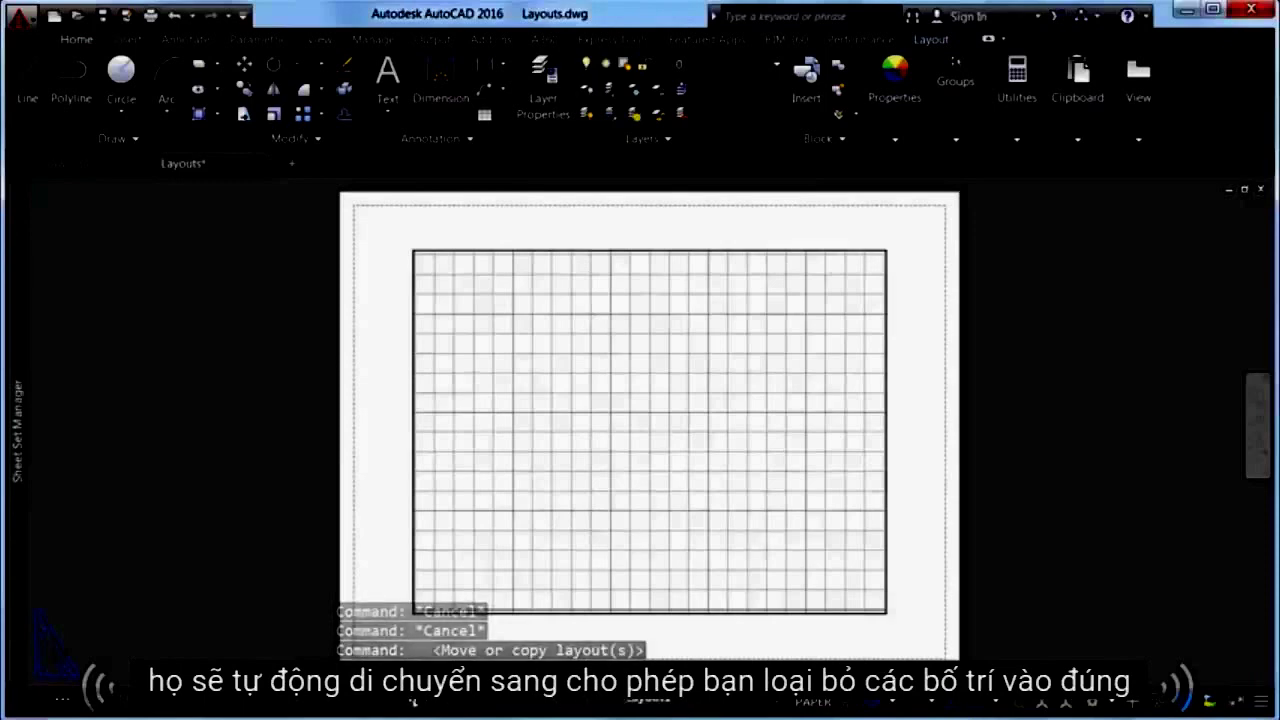
drag(688, 703, 59, 703)
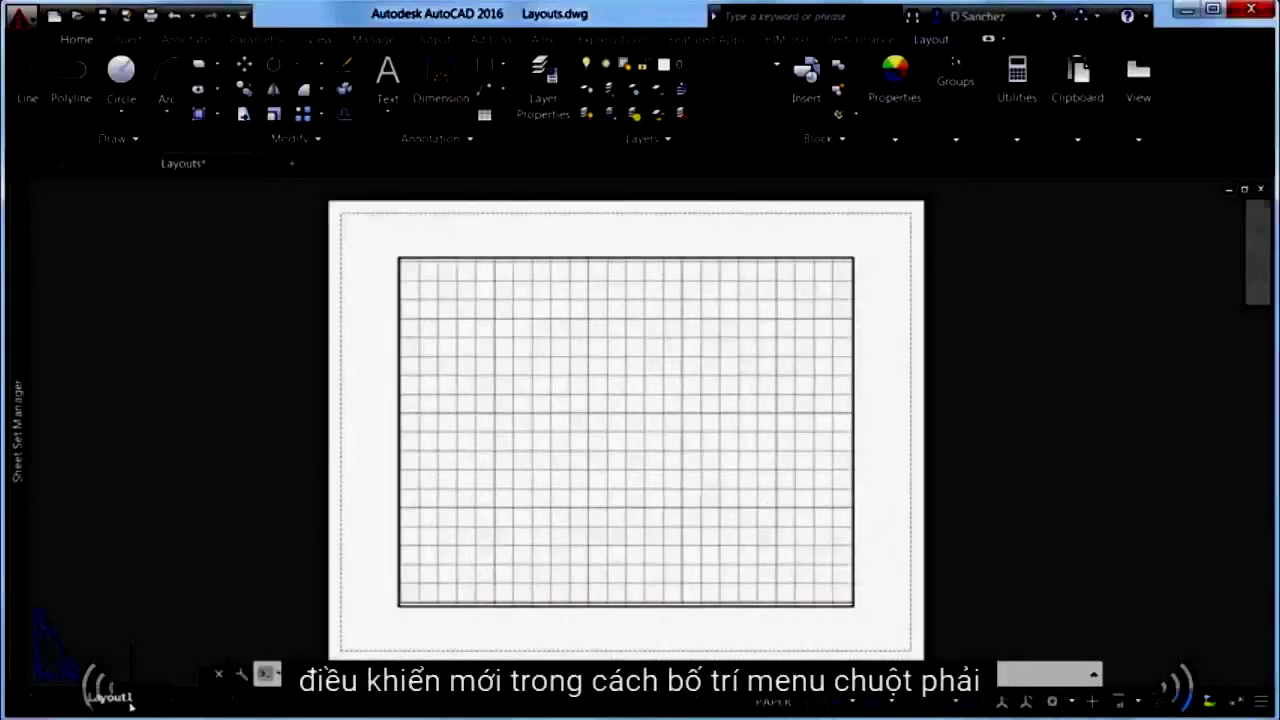
- Dock the layout tabs above the status bar, then dock them inline with it again
right_click(128, 704)
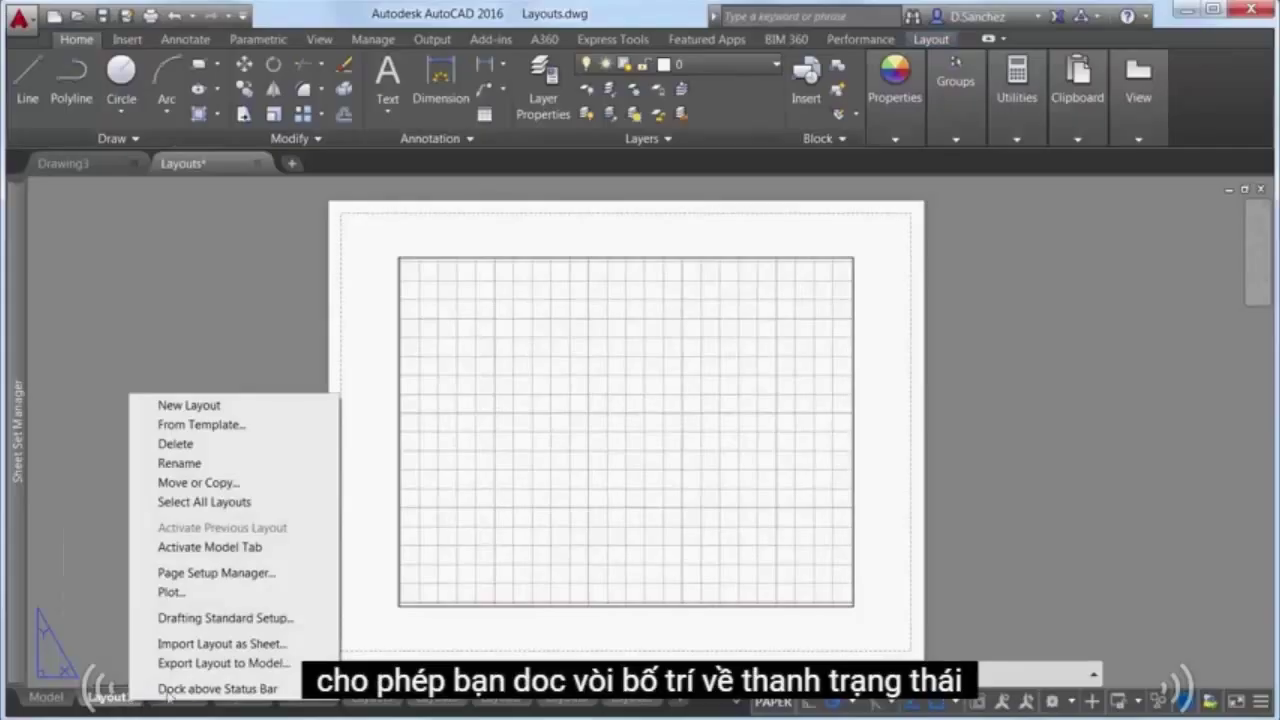
click(189, 690)
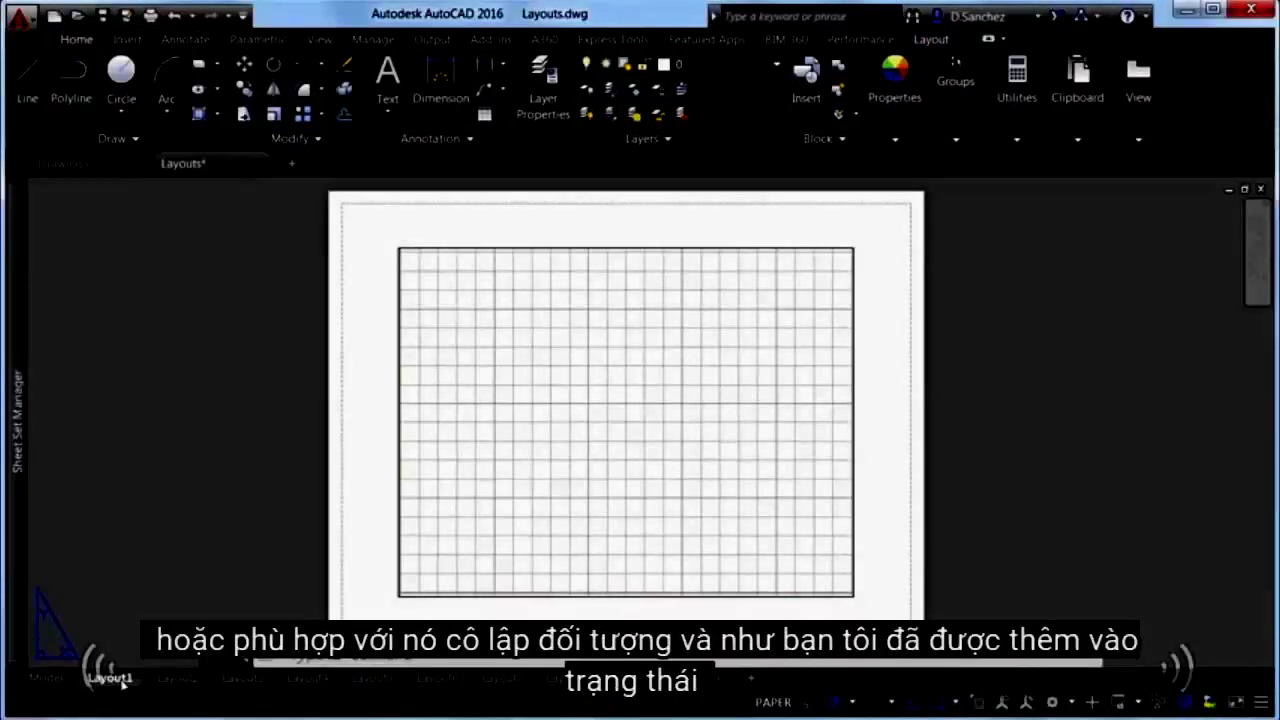
right_click(120, 680)
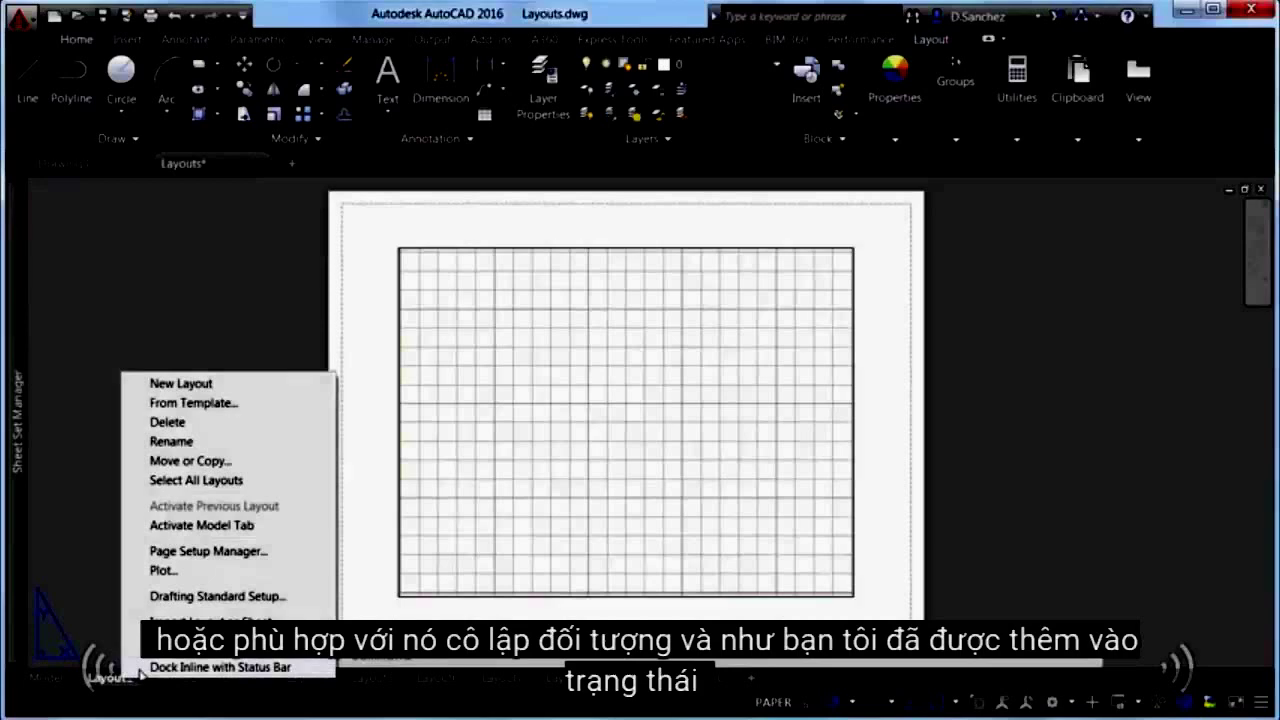
click(180, 667)
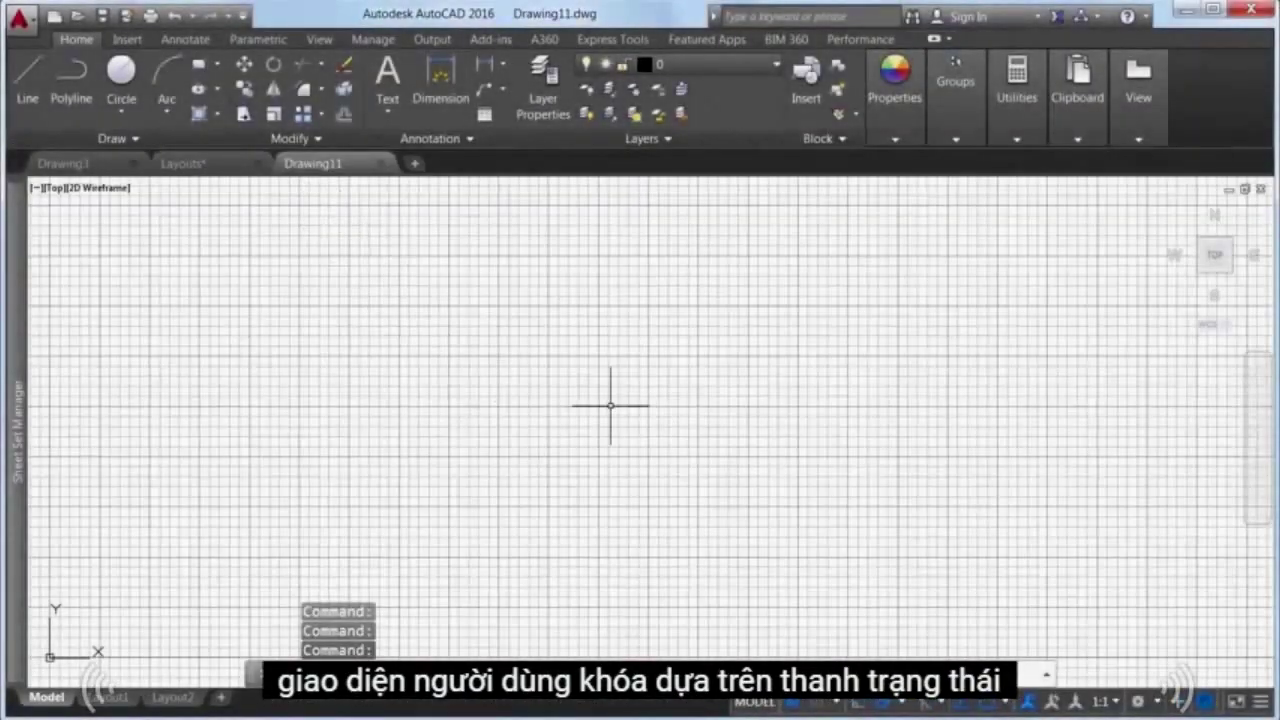
- Show the status bar Customization list of displayed tools, then close it
click(1262, 703)
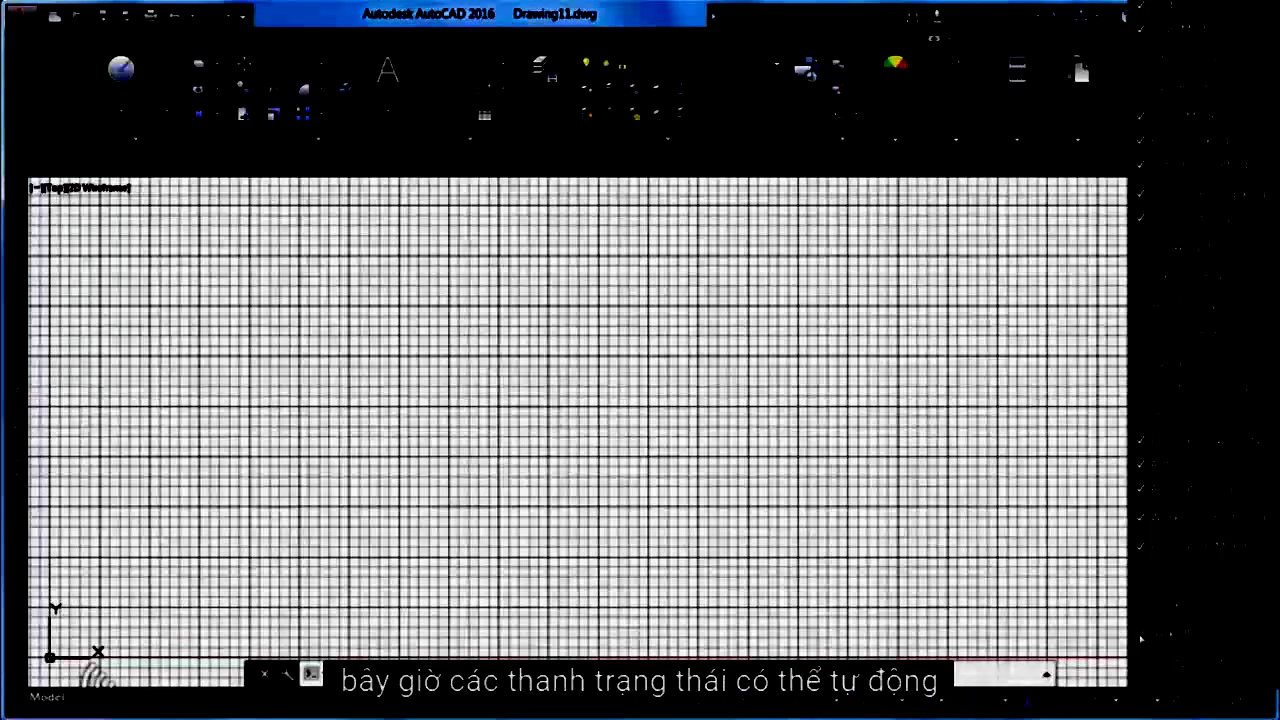
click(1095, 642)
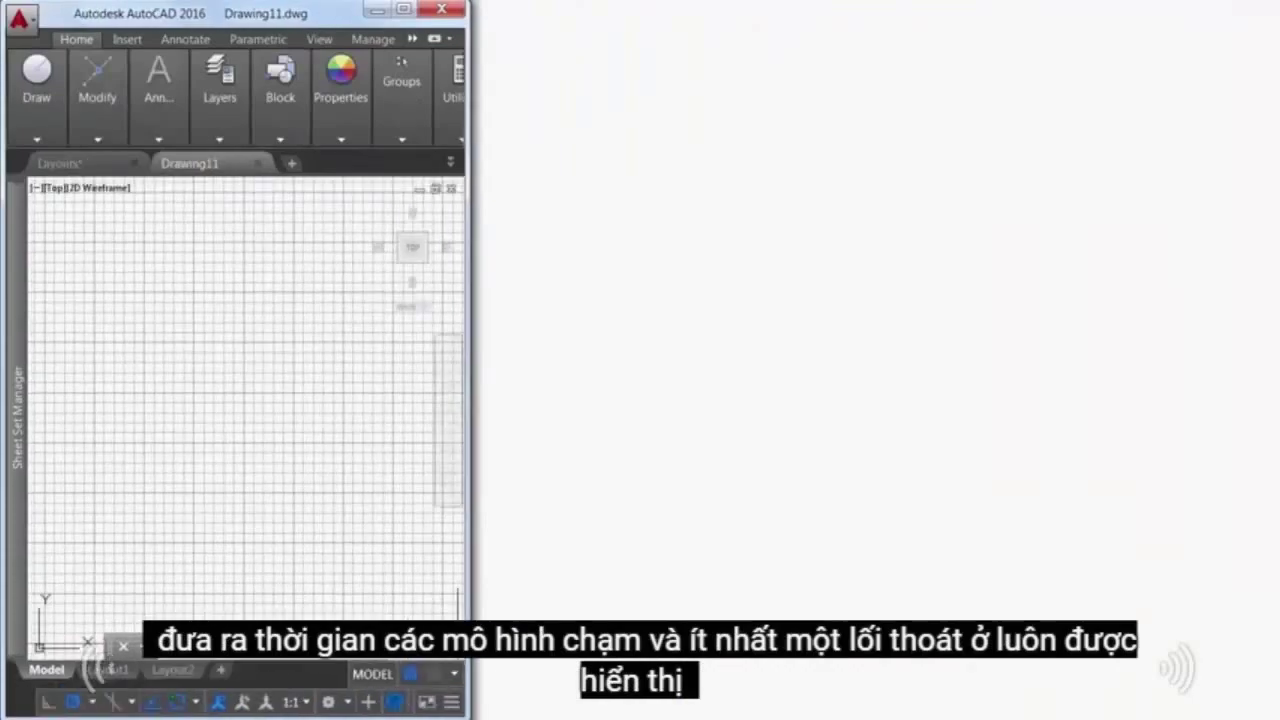
- Widen the AutoCAD window to full screen and open Ribbon.dwg from the Ribbon Galleries sheet
drag(468, 605, 1196, 625)
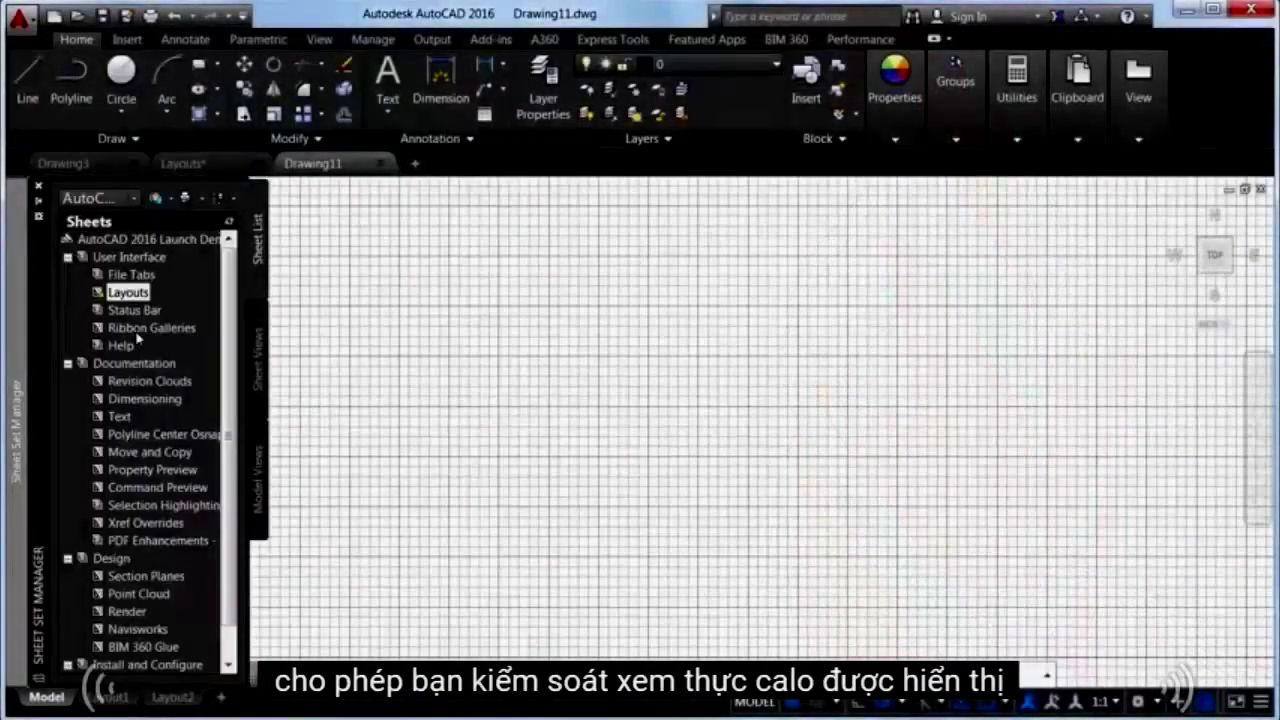
double_click(145, 328)
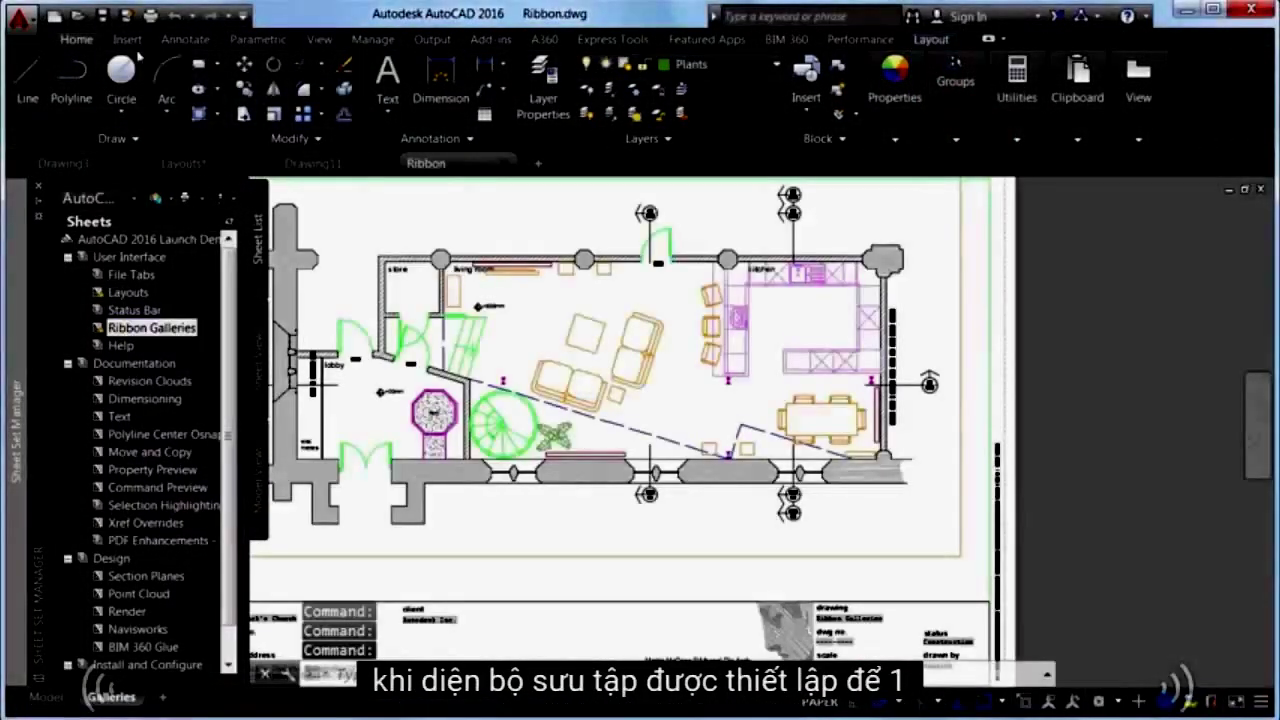
- Browse the Insert tab's thumbnail gallery of blocks, scrolling through it
click(127, 39)
click(28, 85)
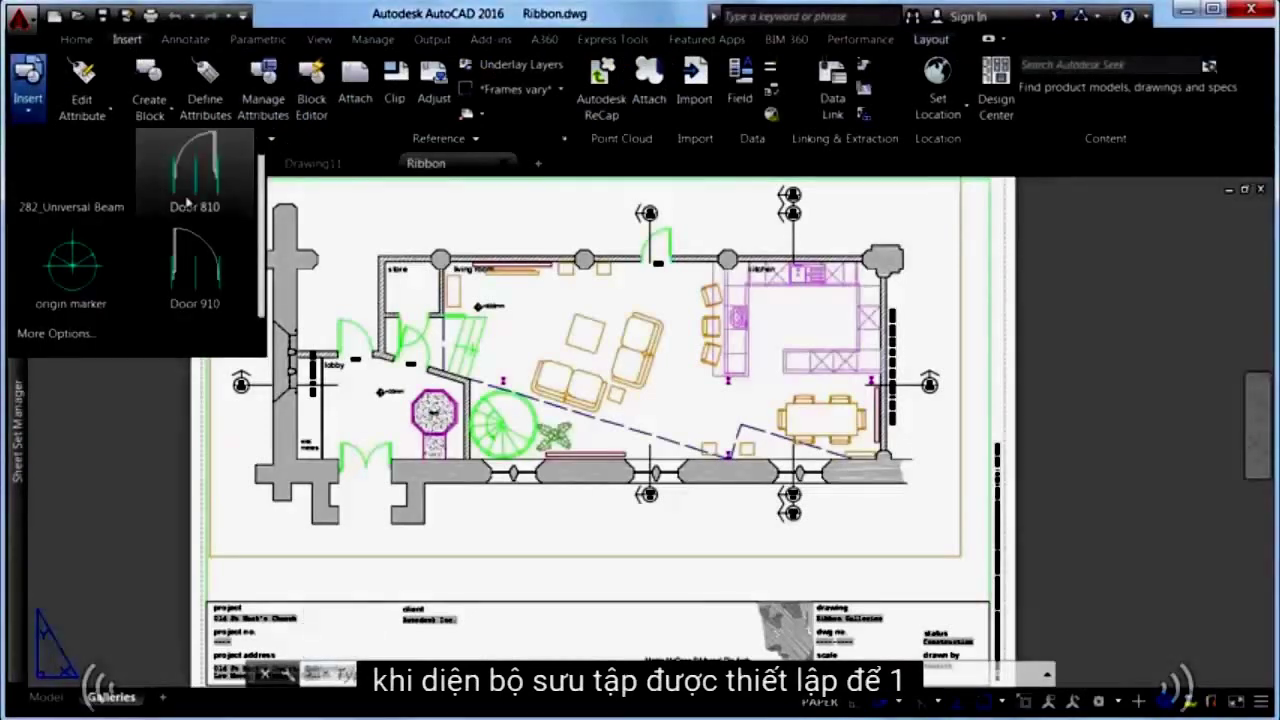
scroll(262, 208, down, 3)
scroll(262, 208, down, 3)
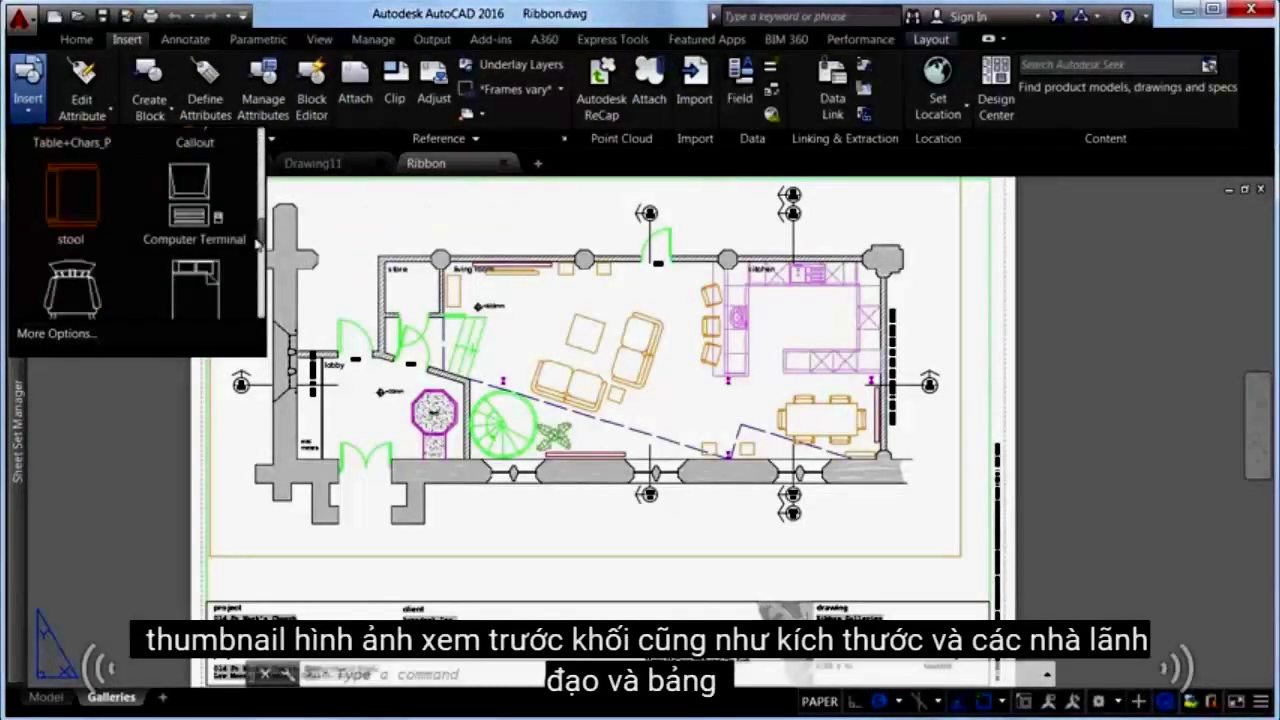
- Preview the dimension, multileader and table style galleries on the Annotate tab
click(199, 40)
click(563, 64)
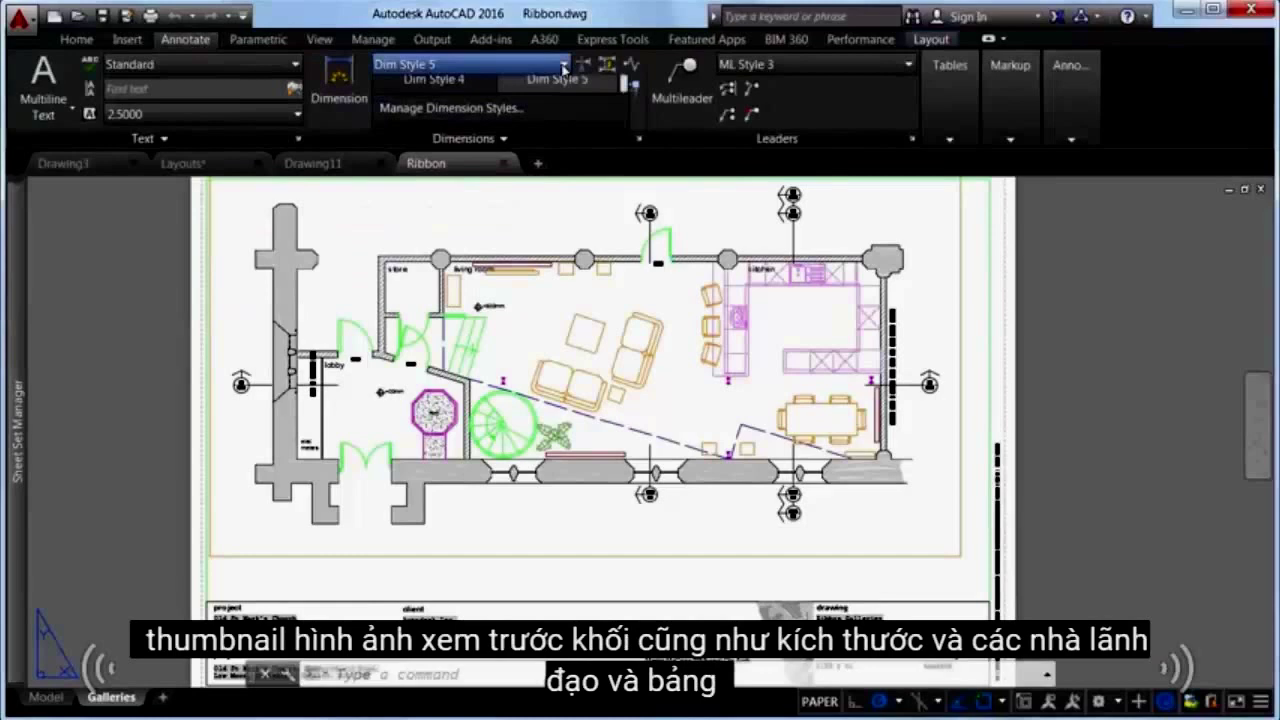
click(907, 66)
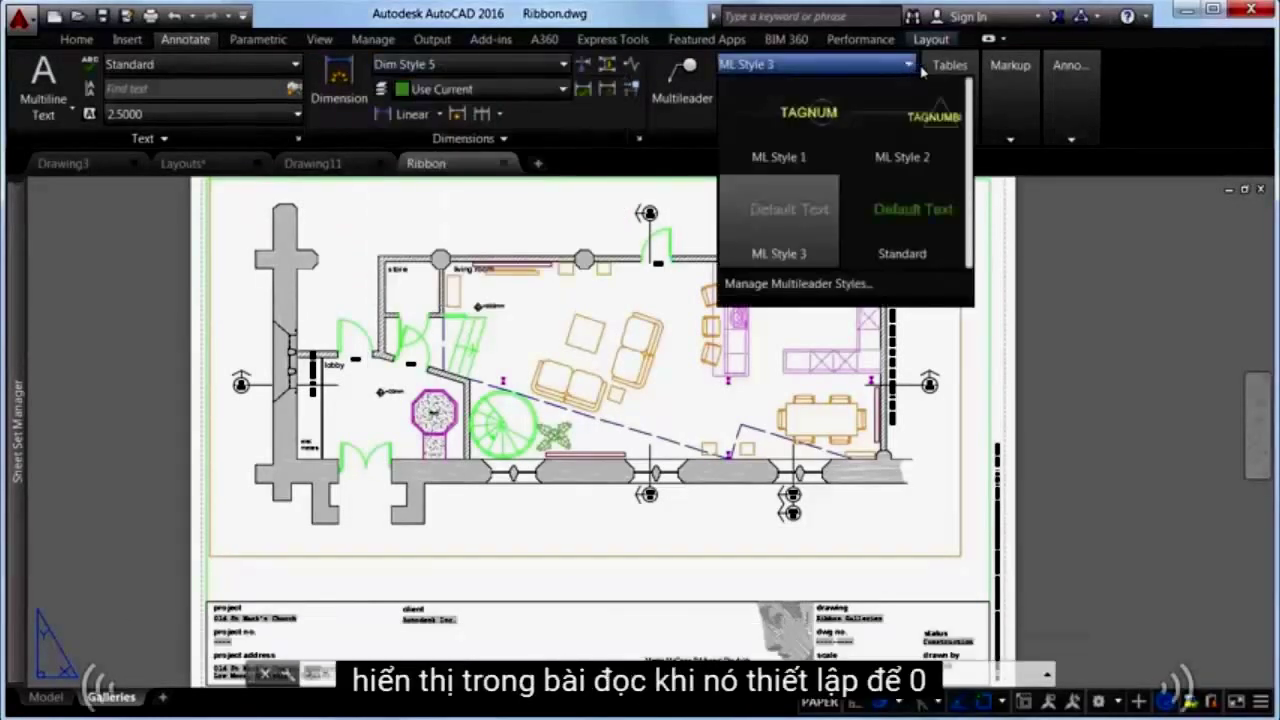
click(937, 64)
click(1035, 162)
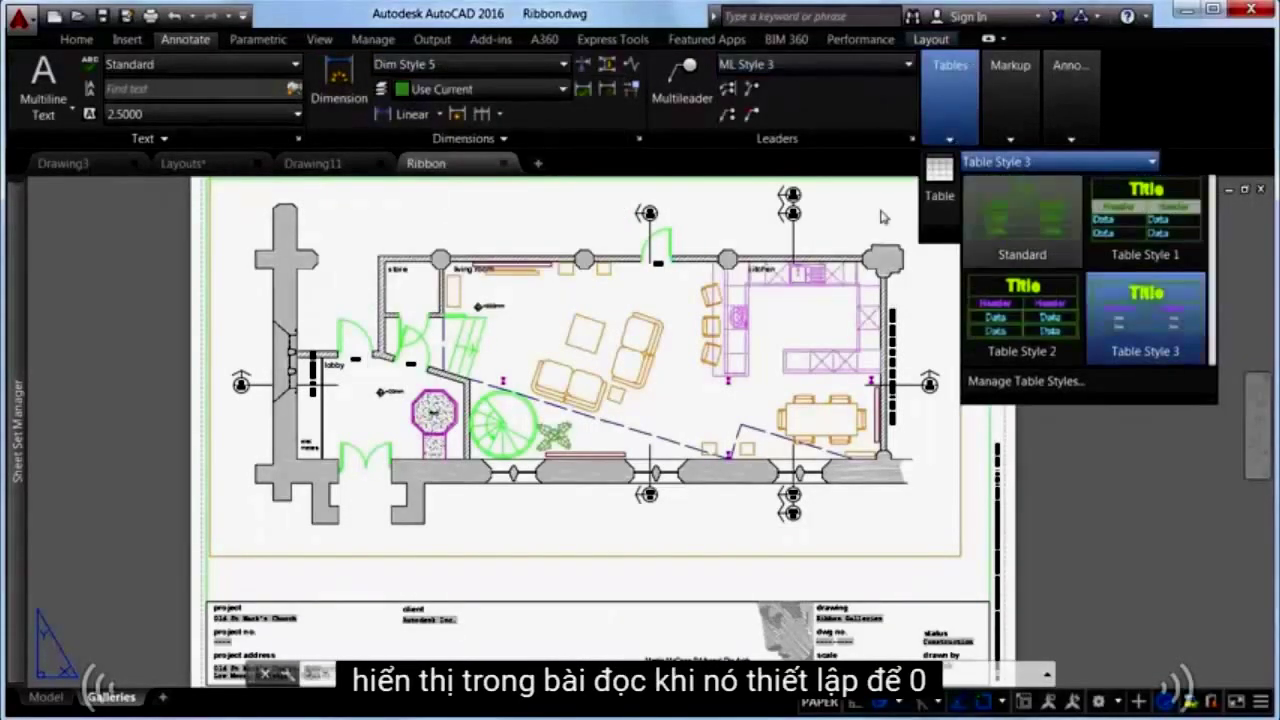
key(Escape)
- Set GALLERYVIEW to 0
text(GALLERYVIEW)
key(Return)
text(0)
key(Return)
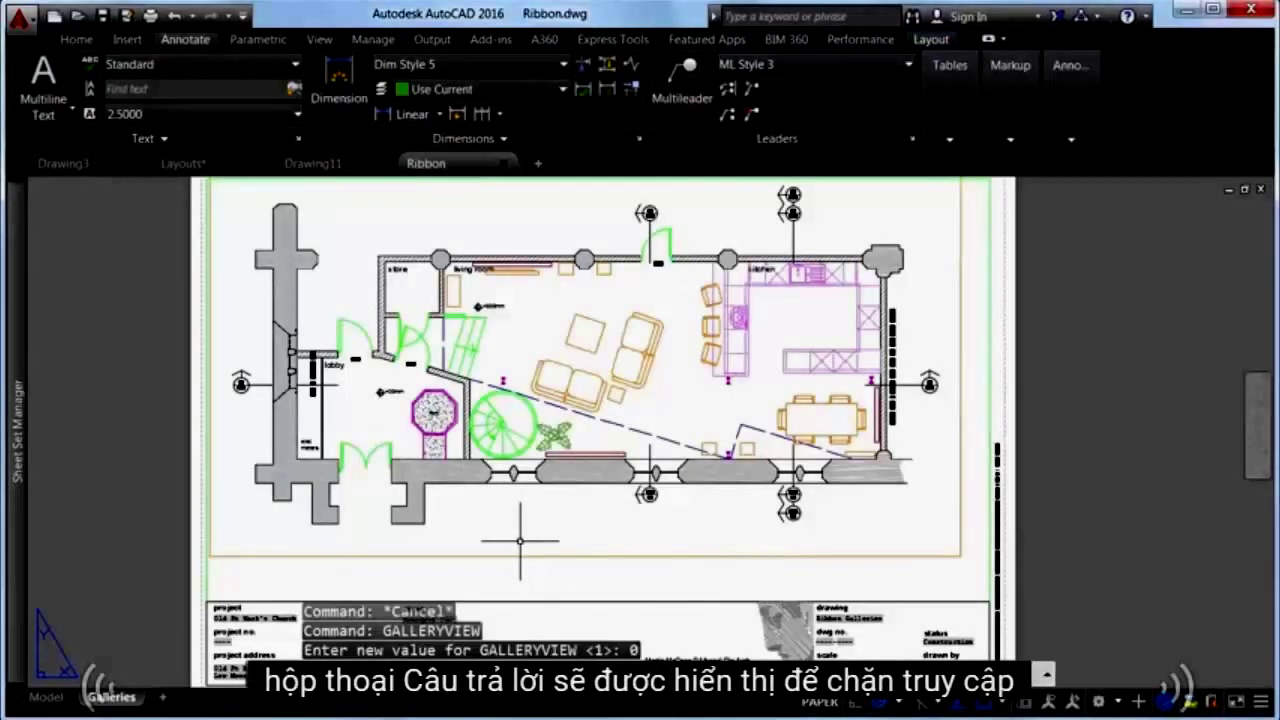
- Check that blocks and dimension, multileader and table styles now list as plain names, then rerun GALLERYVIEW
click(127, 39)
click(28, 80)
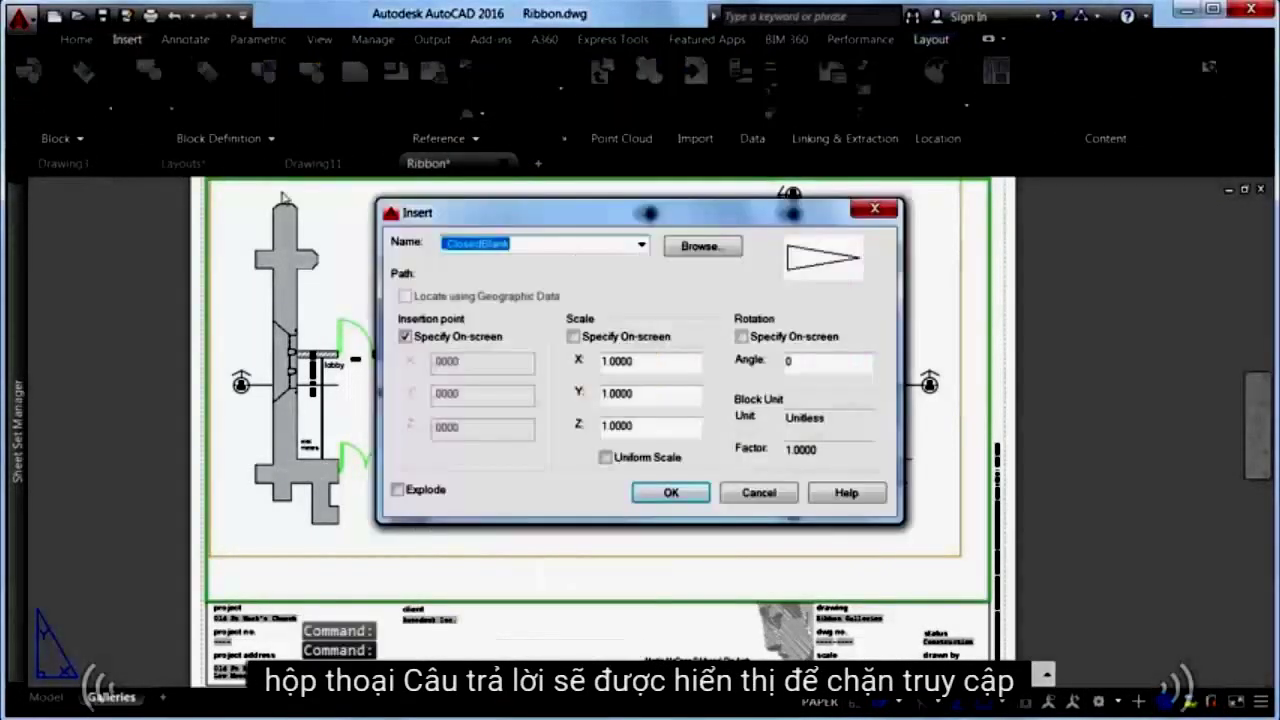
click(760, 492)
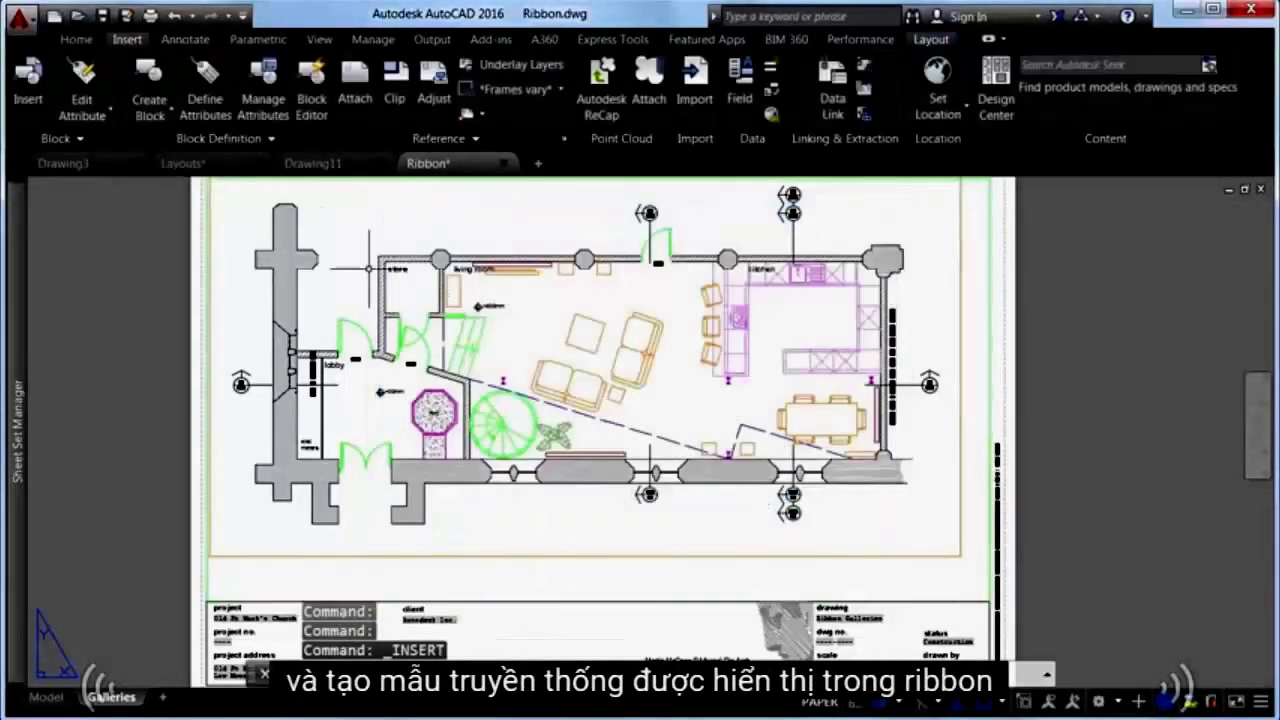
click(185, 39)
click(520, 64)
click(815, 64)
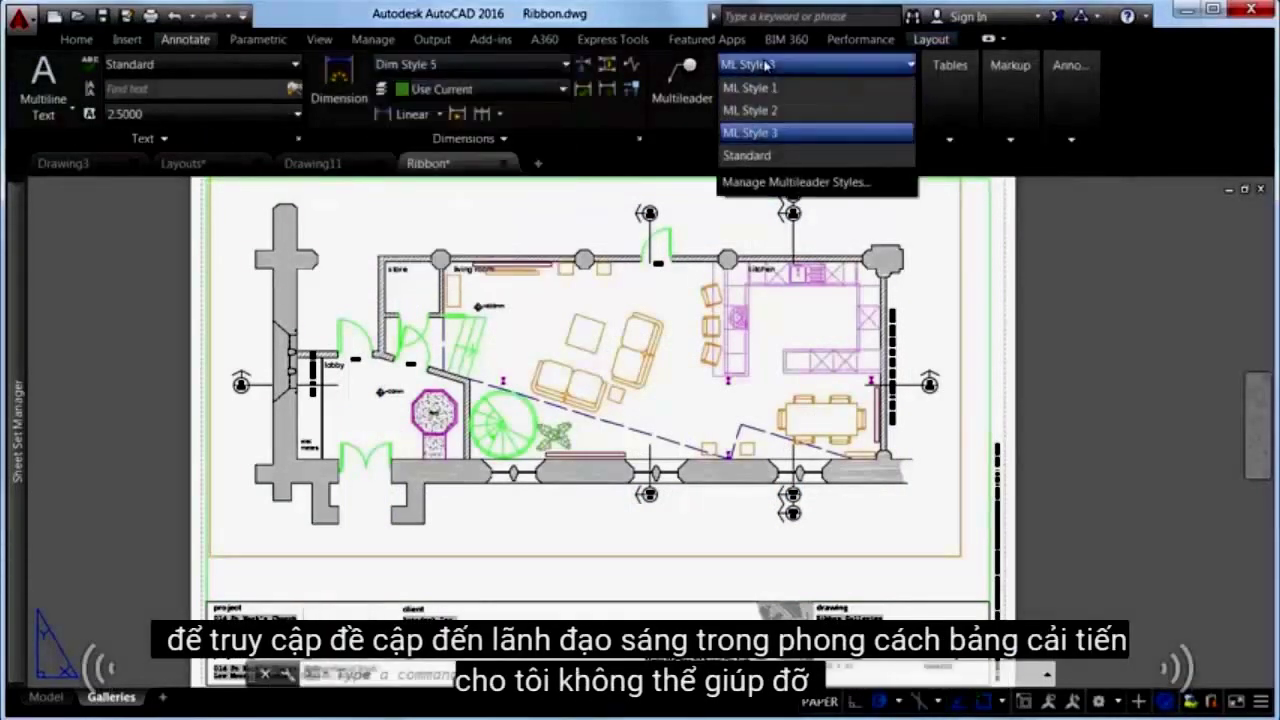
click(950, 90)
click(1002, 161)
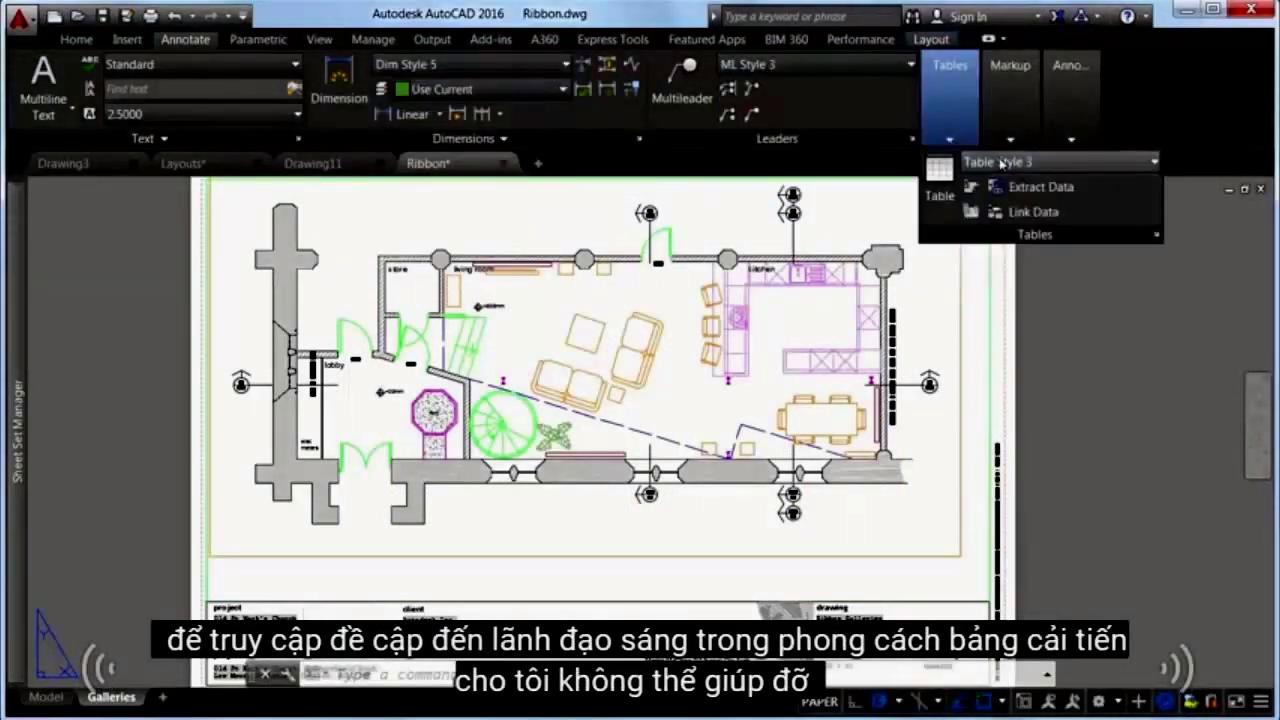
text(galleryview)
key(Return)
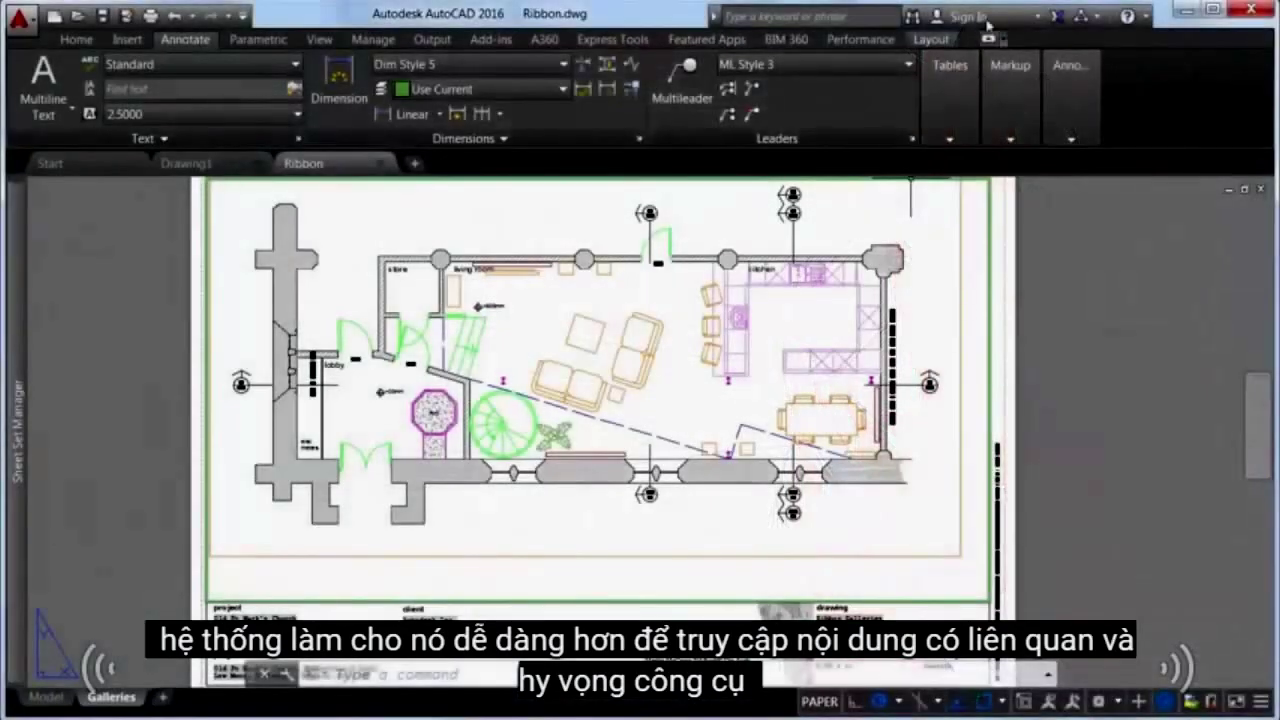
- Sign in to A360 with the Autodesk ID and password
click(987, 22)
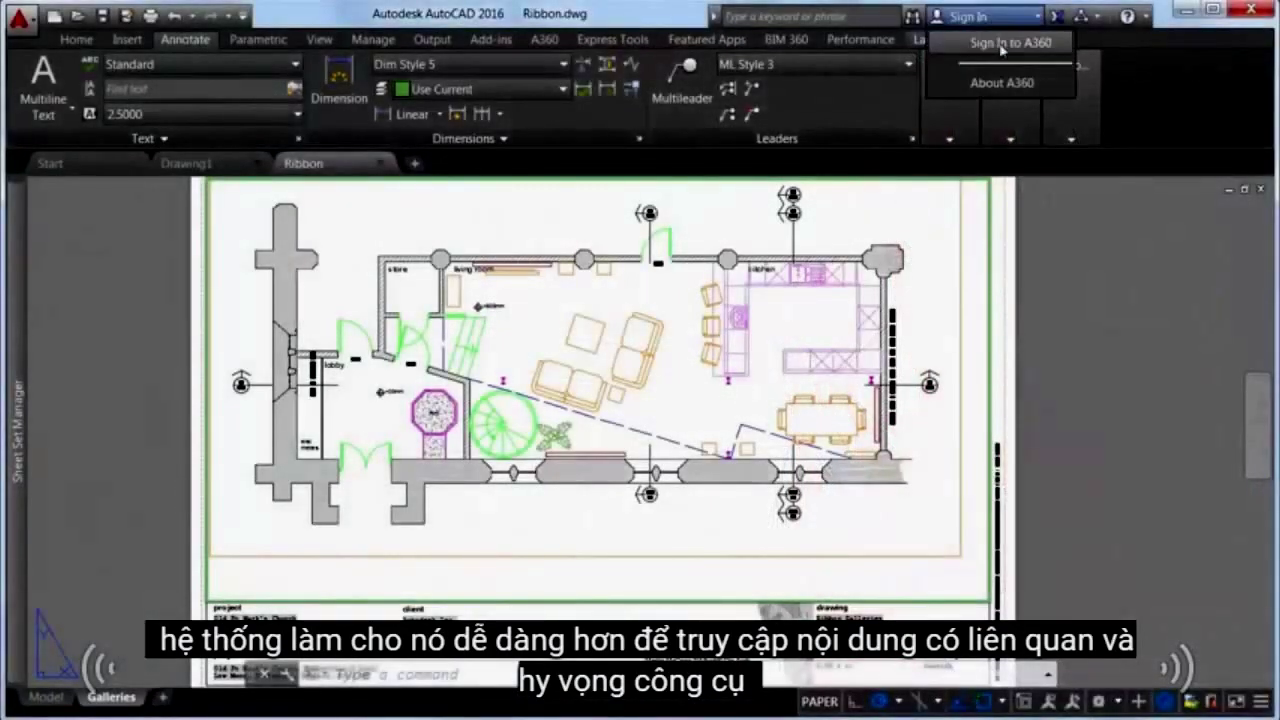
click(1003, 42)
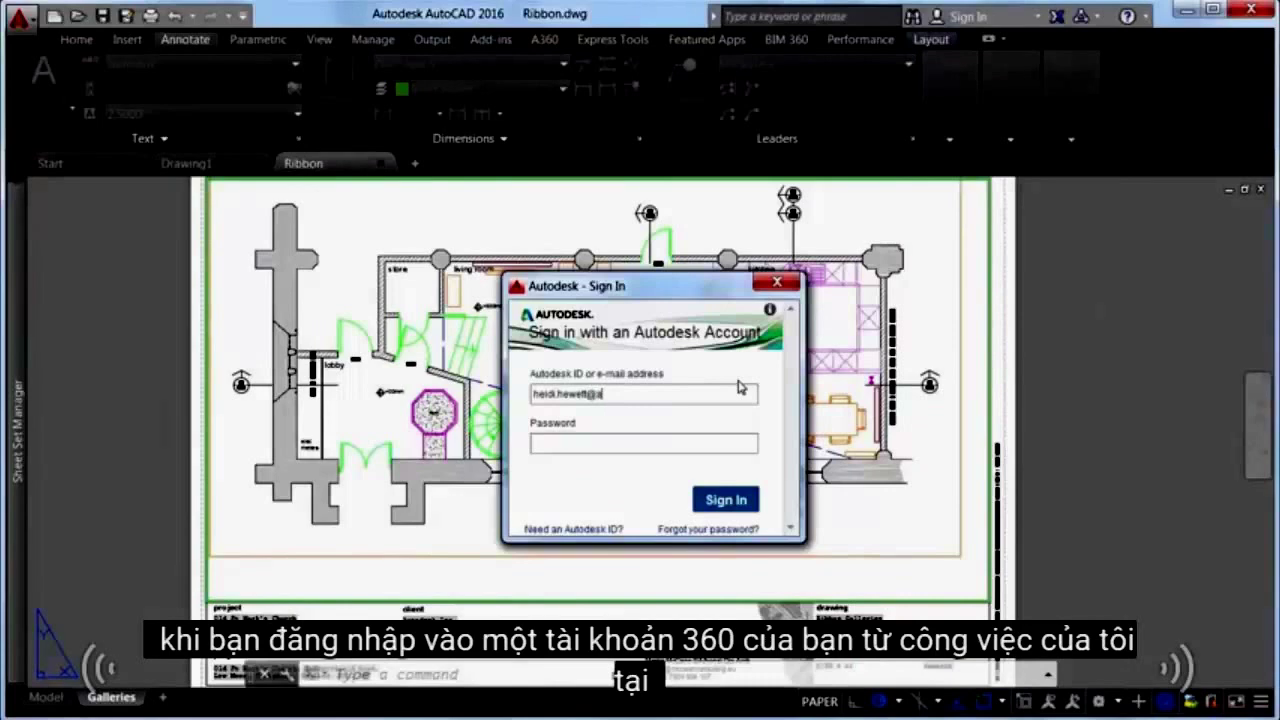
text(sk.com)
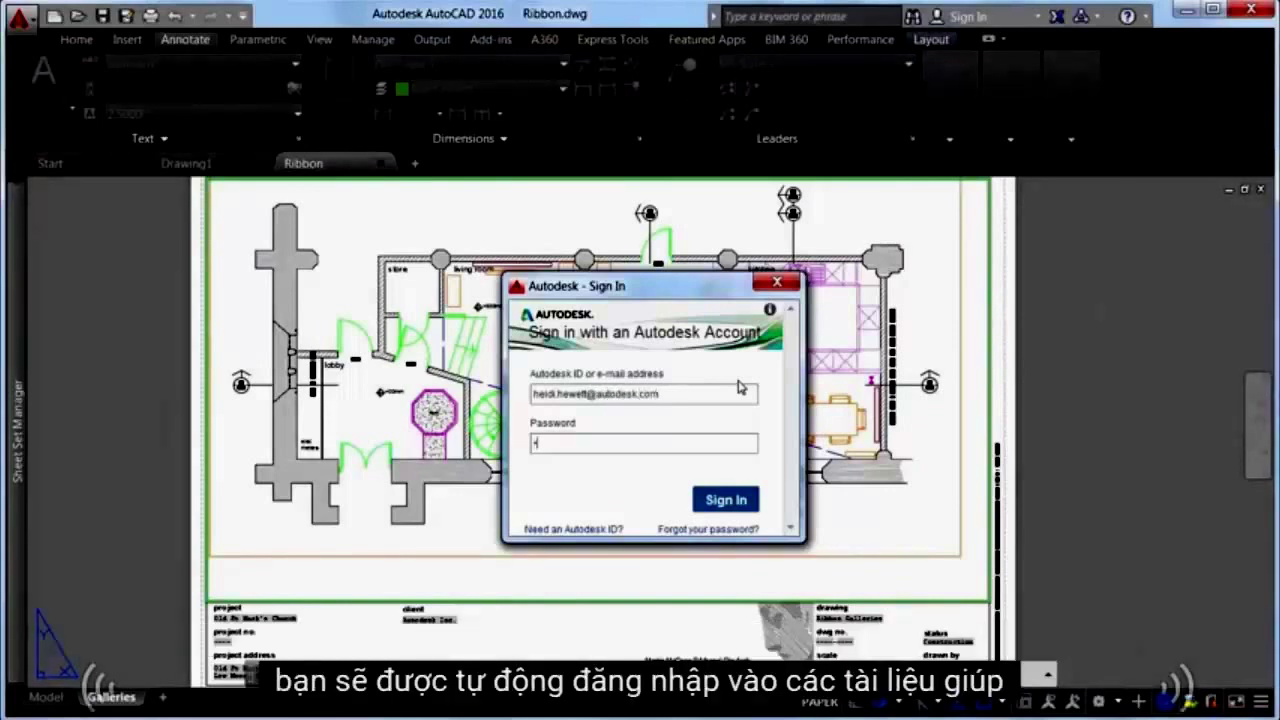
text(******)
key(Return)
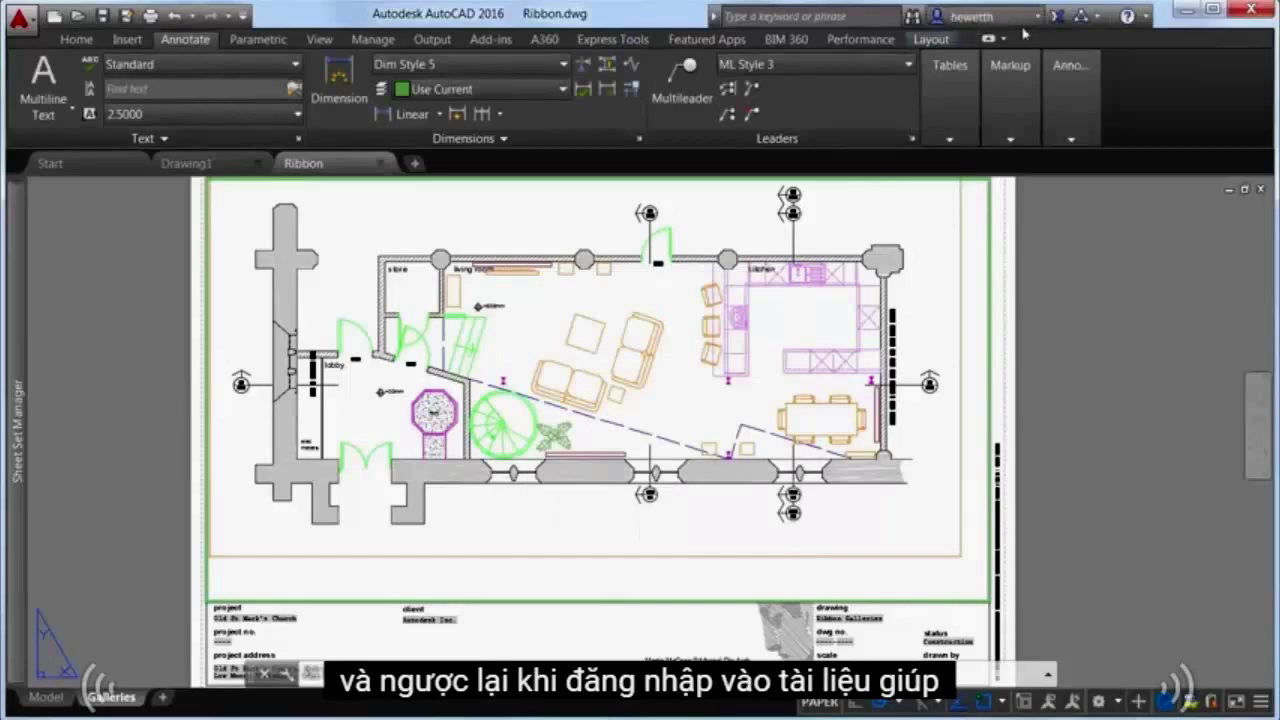
- Open Help's Command Quick Reference and browse the H commands to the HELIX page
click(1127, 16)
click(546, 527)
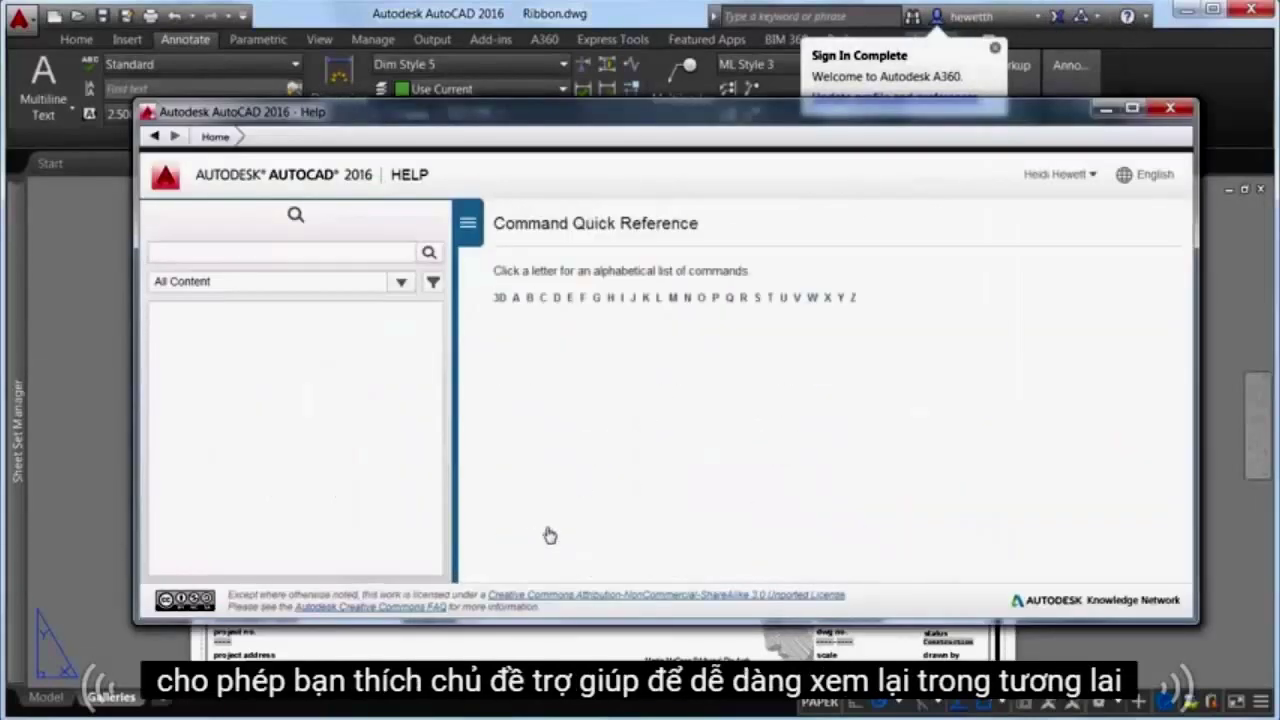
click(611, 298)
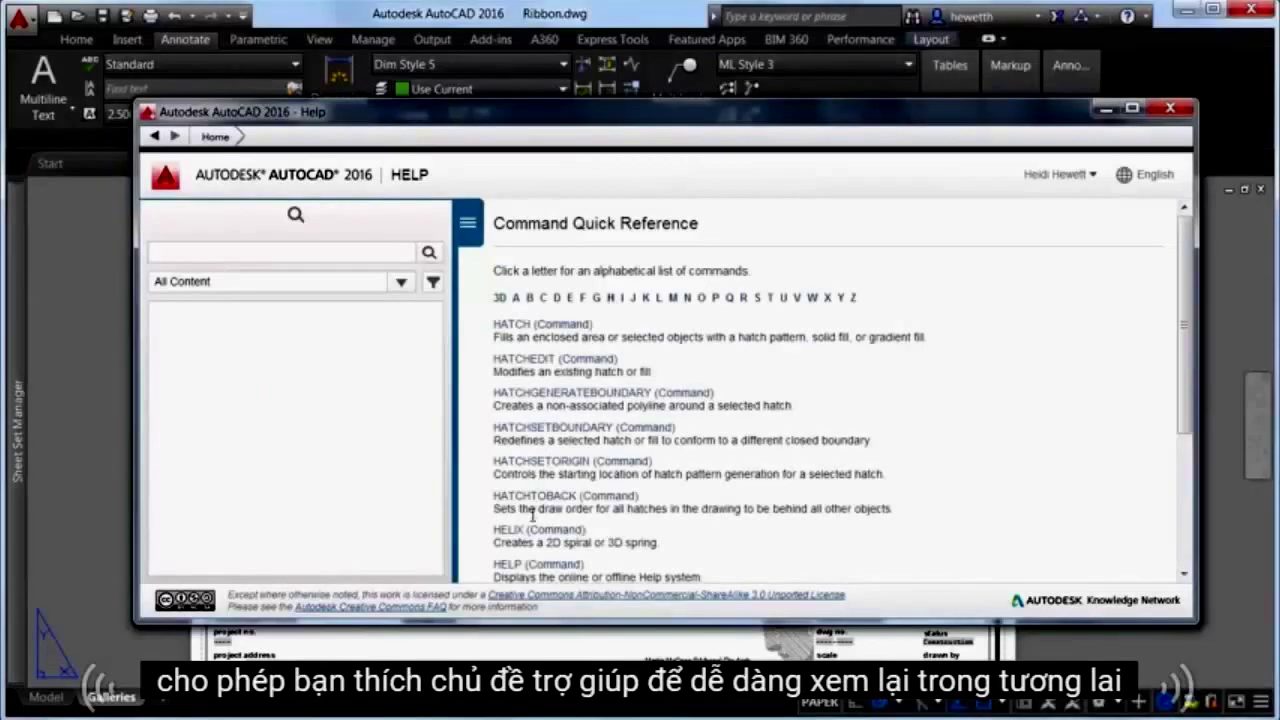
click(527, 531)
text(purge)
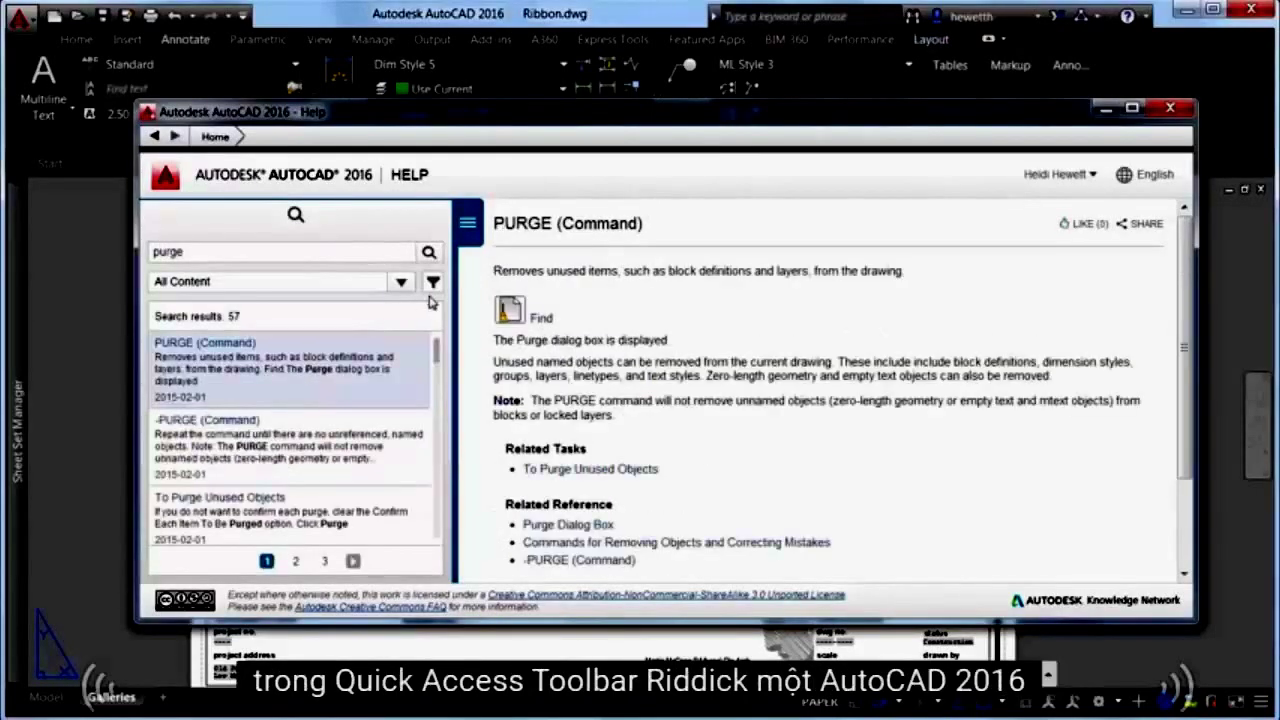
- Locate Purge in the application menu, then open the Graphics Performance Tuning topic via Help search
click(544, 320)
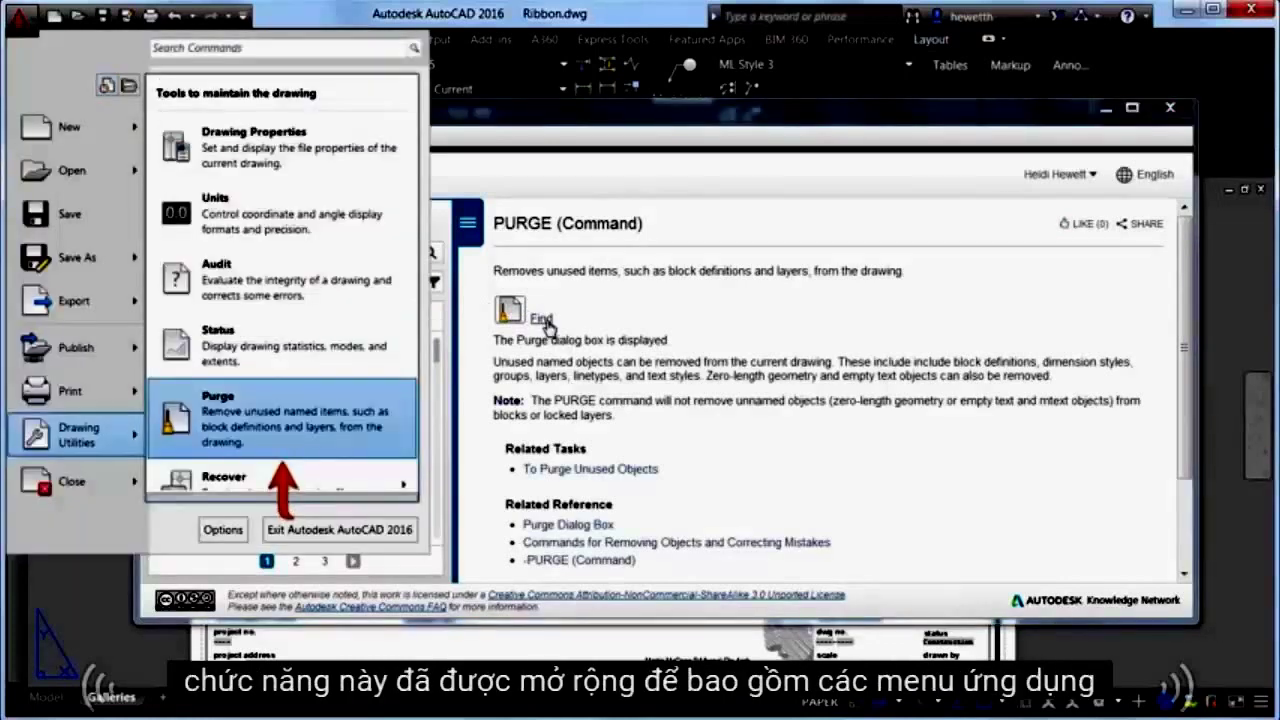
click(481, 298)
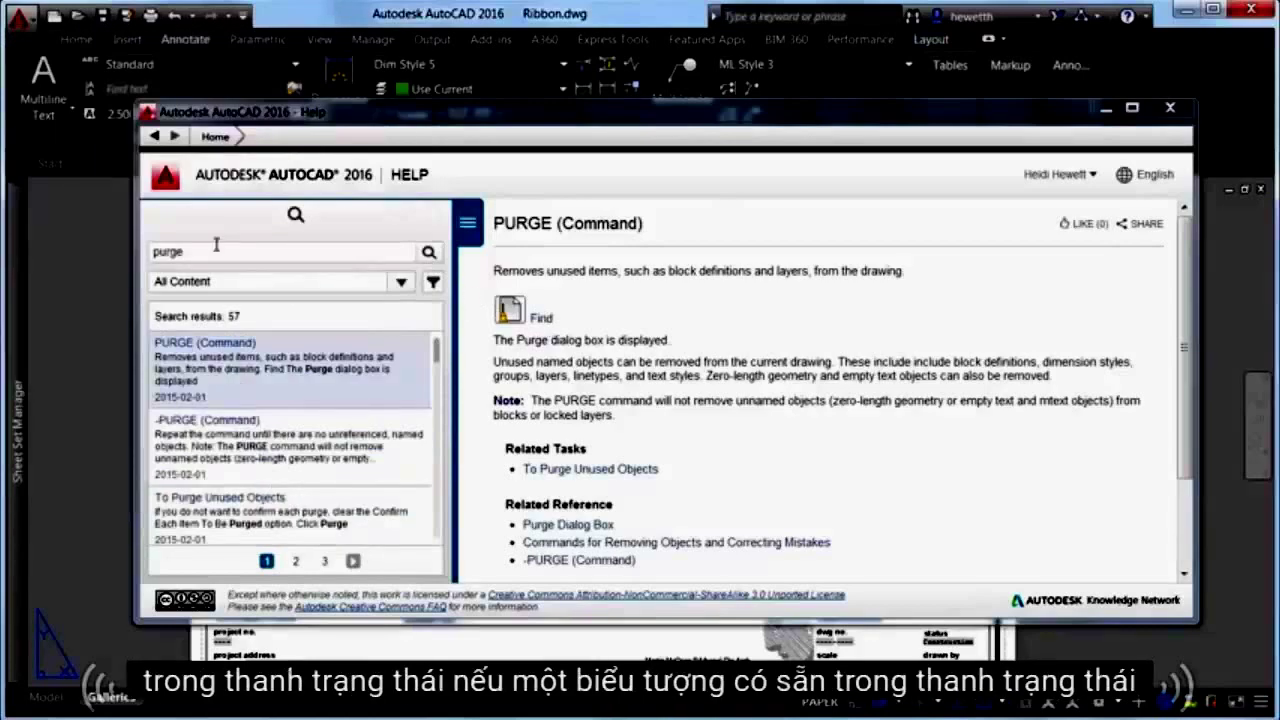
drag(216, 245, 153, 251)
text(graphics perfor)
text(mance)
key(Return)
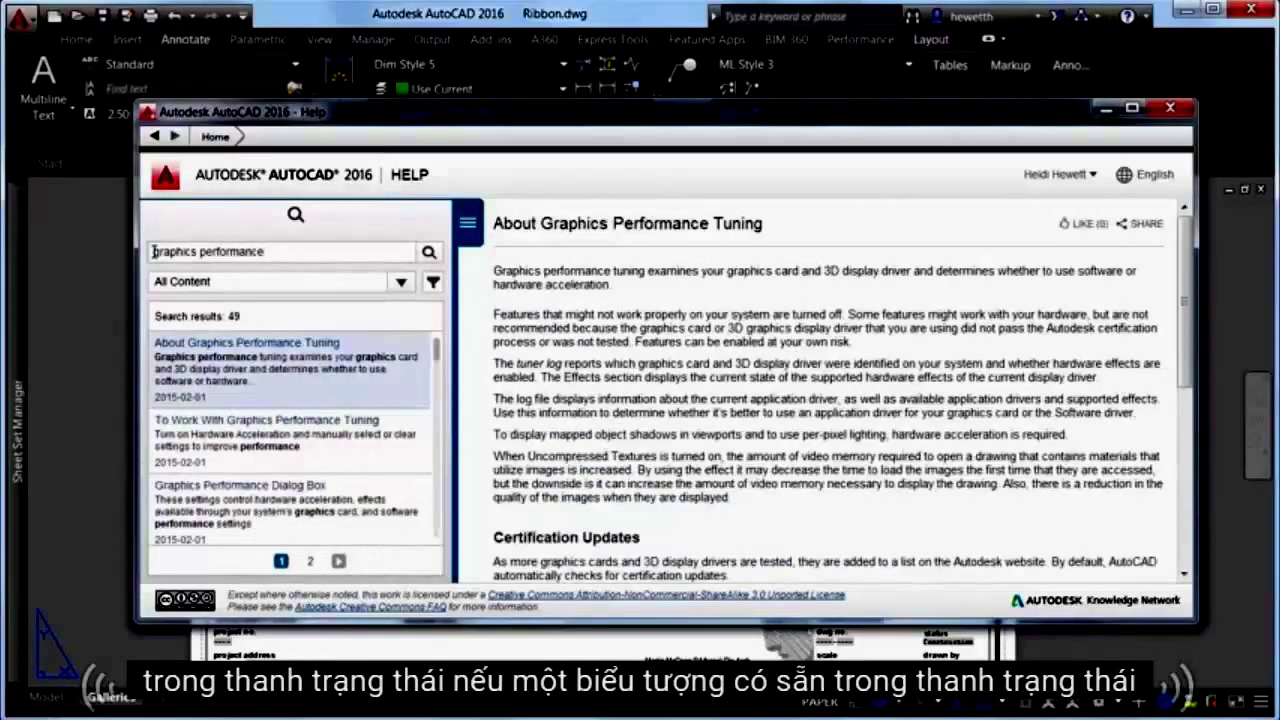
click(210, 421)
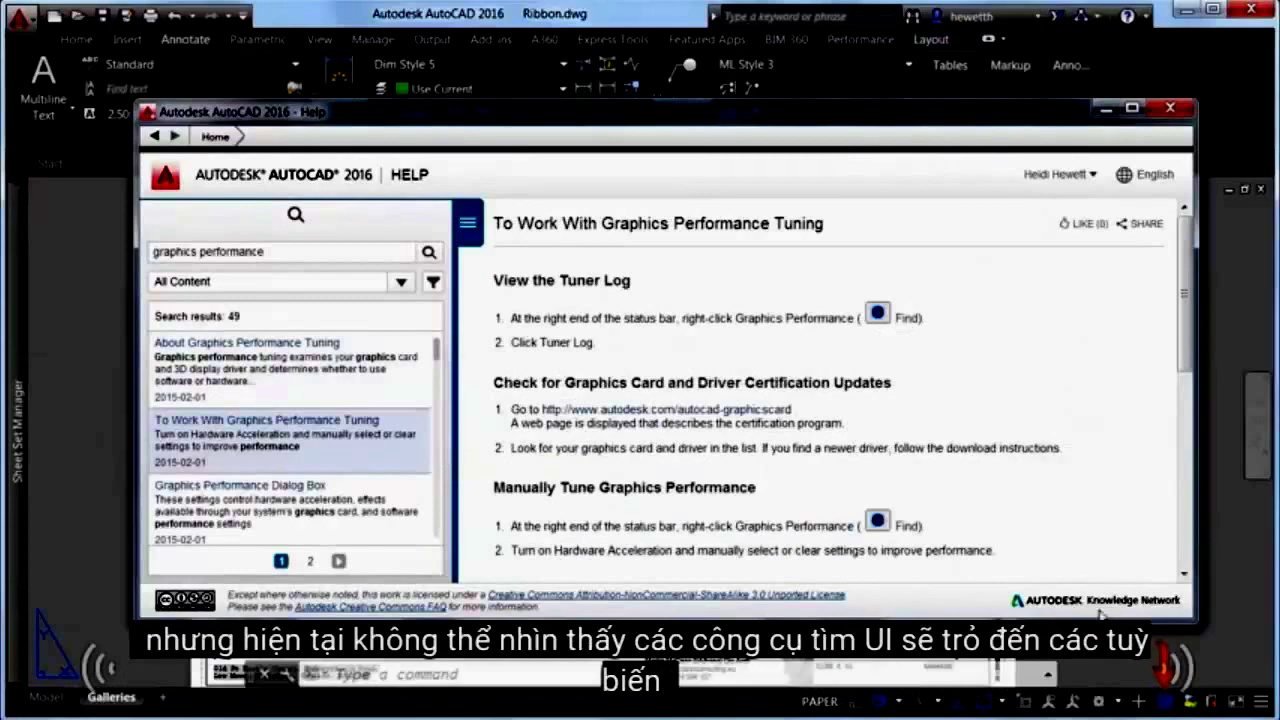
- Search Help for 'dynamic input'
triple_click(300, 252)
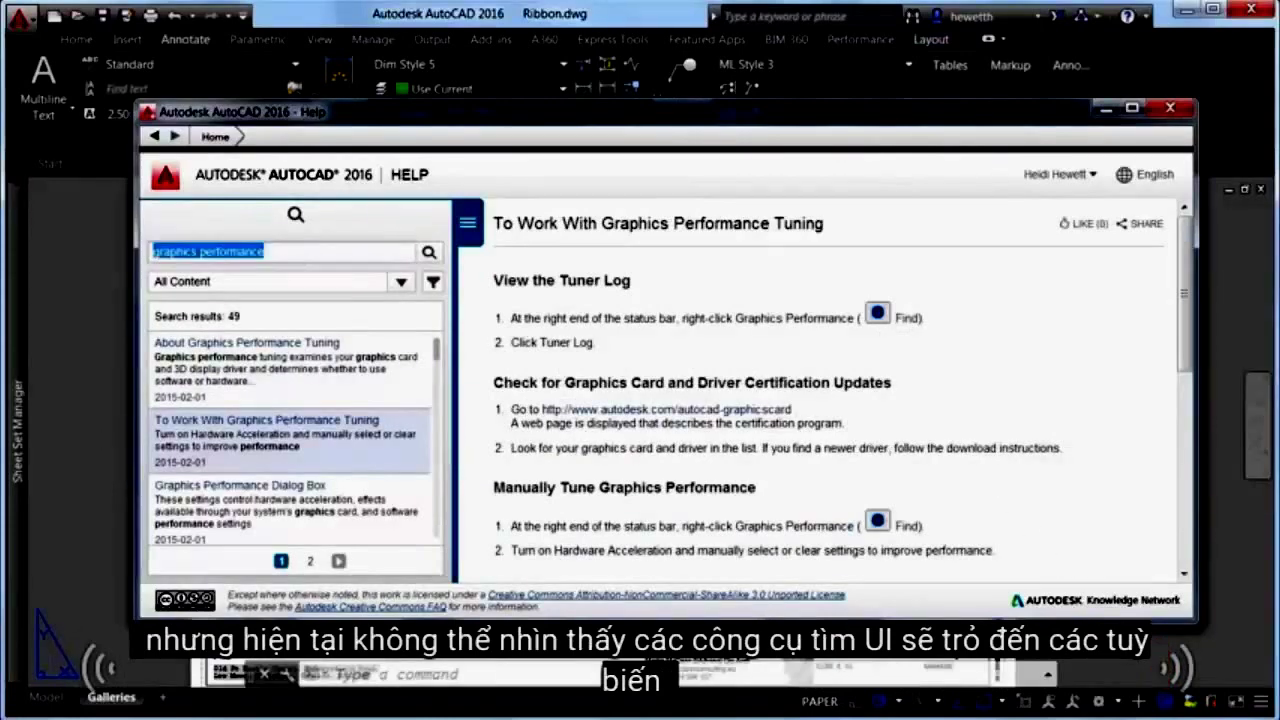
text(dynamic input)
key(Return)
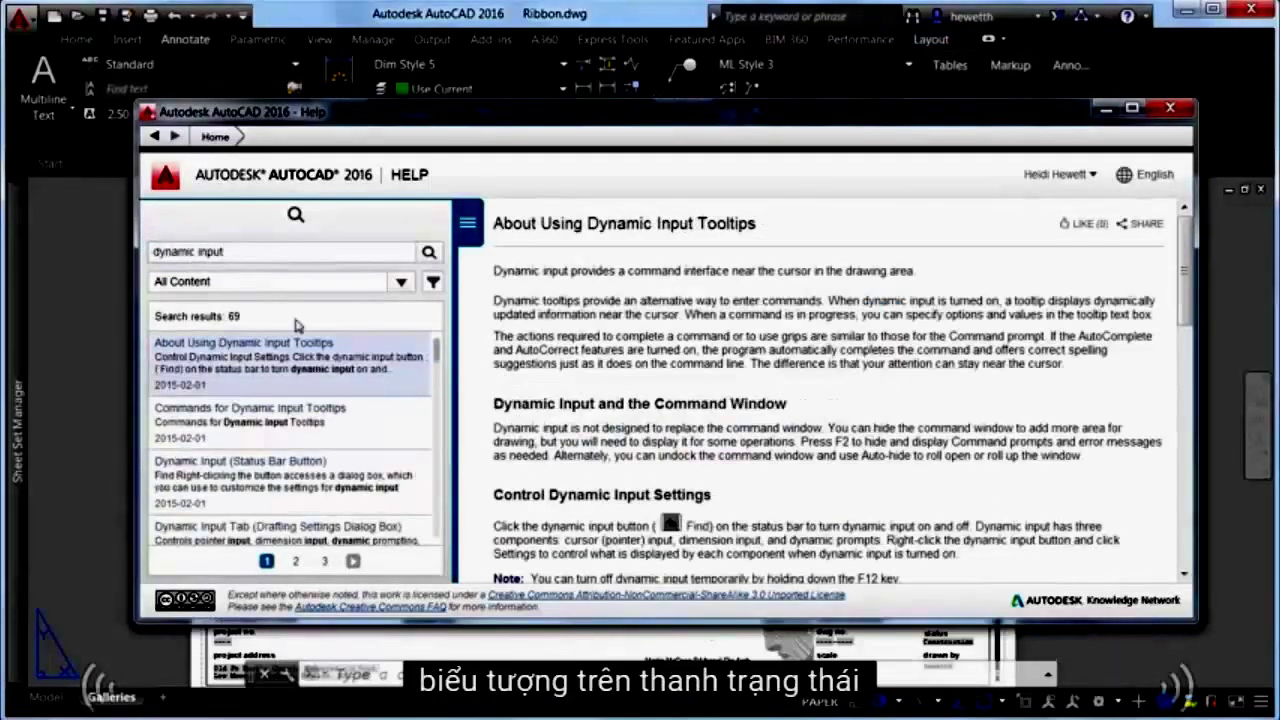